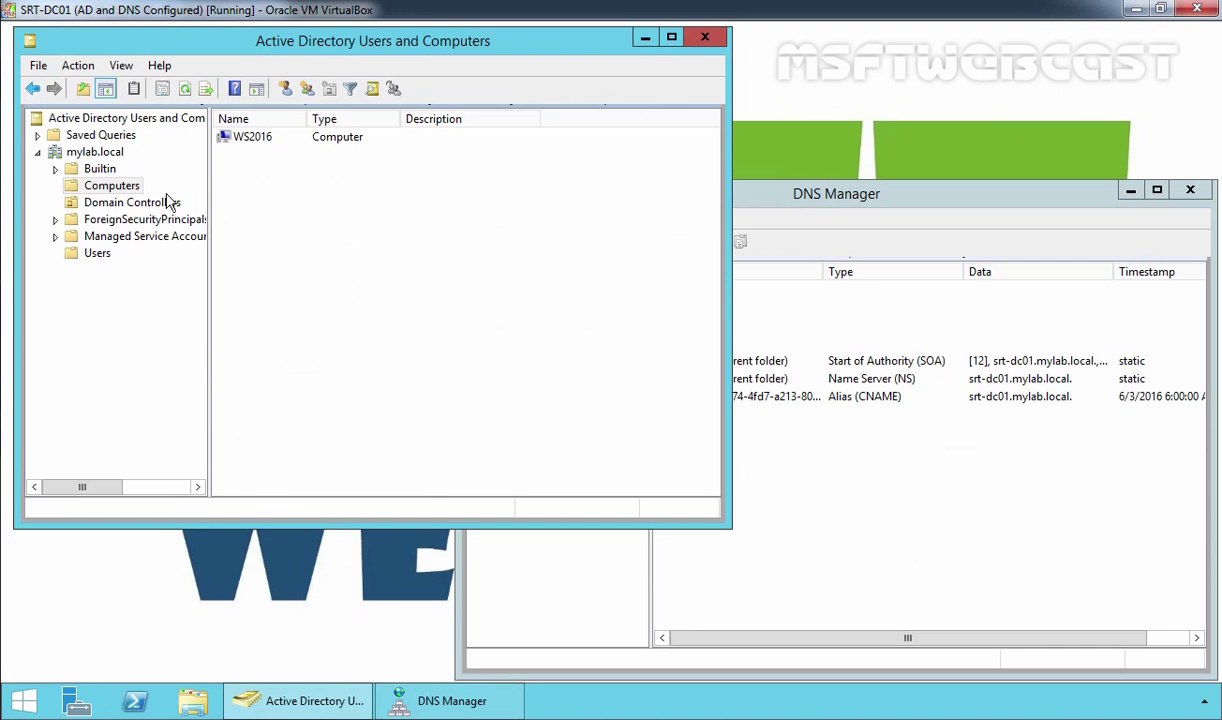
Step: Open mylab.local's Domain Controllers OU, where SRT-DC01 is the only domain controller listed
left_click(116, 189)
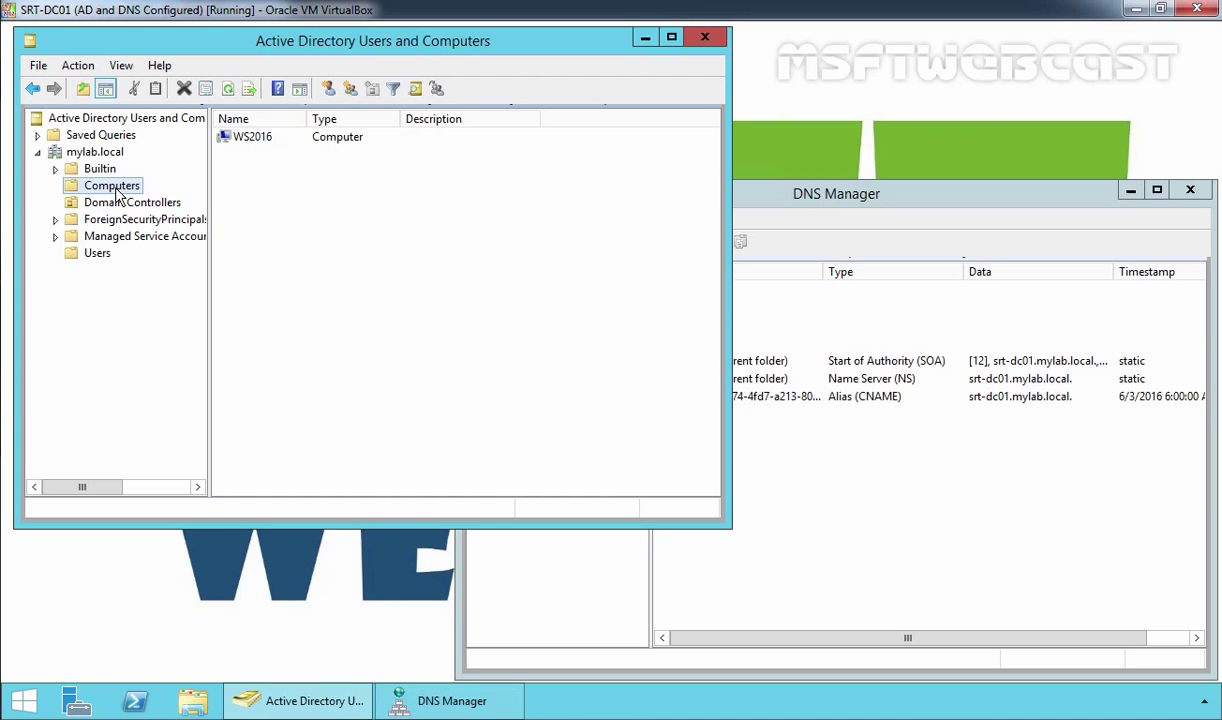
left_click(106, 206)
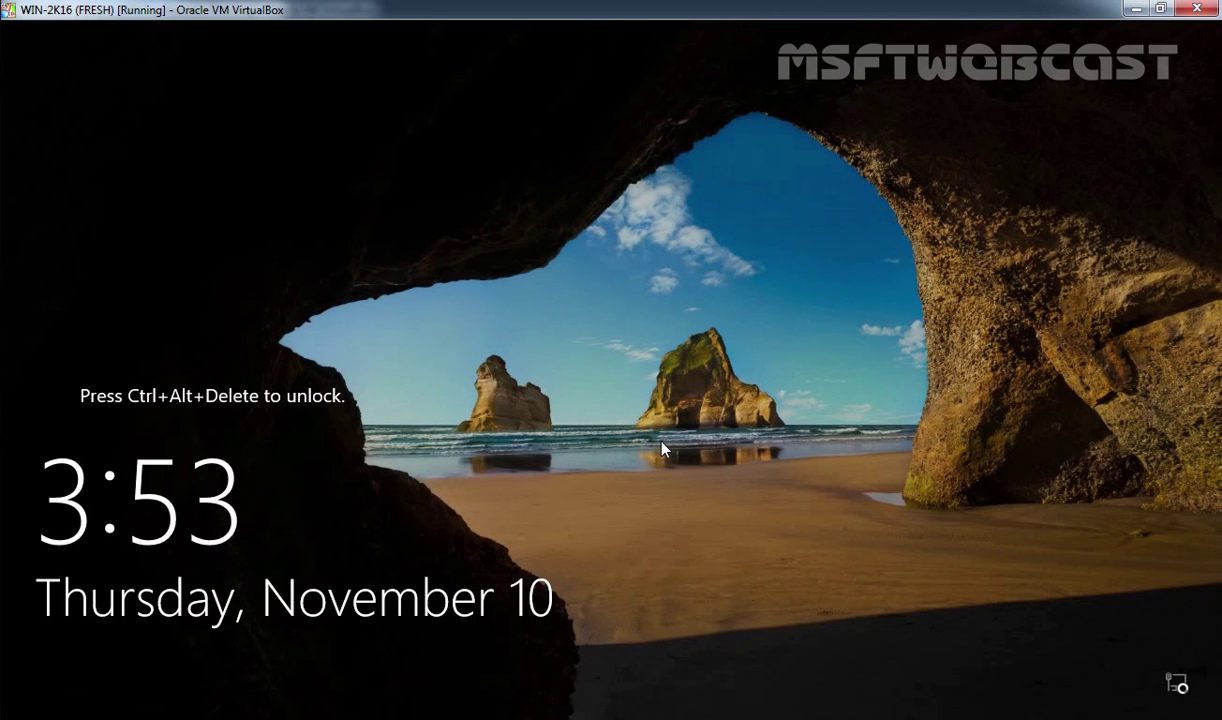
Step: Unlock WS2016 and sign in with the administrator password
key("ctrl+alt+Delete")
type("P@ssw0rd")
key("Return")
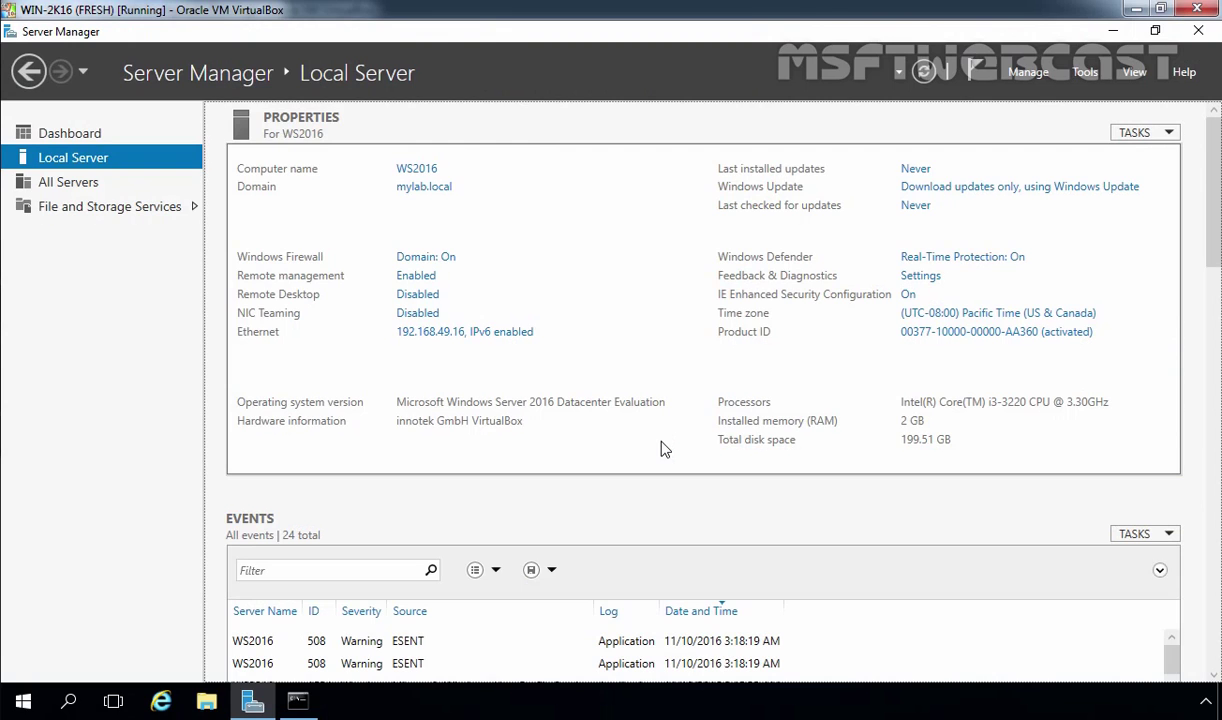
Step: Start Add Roles and Features as a role-based installation targeting WS2016.mylab.local
left_click(1030, 75)
left_click(1050, 97)
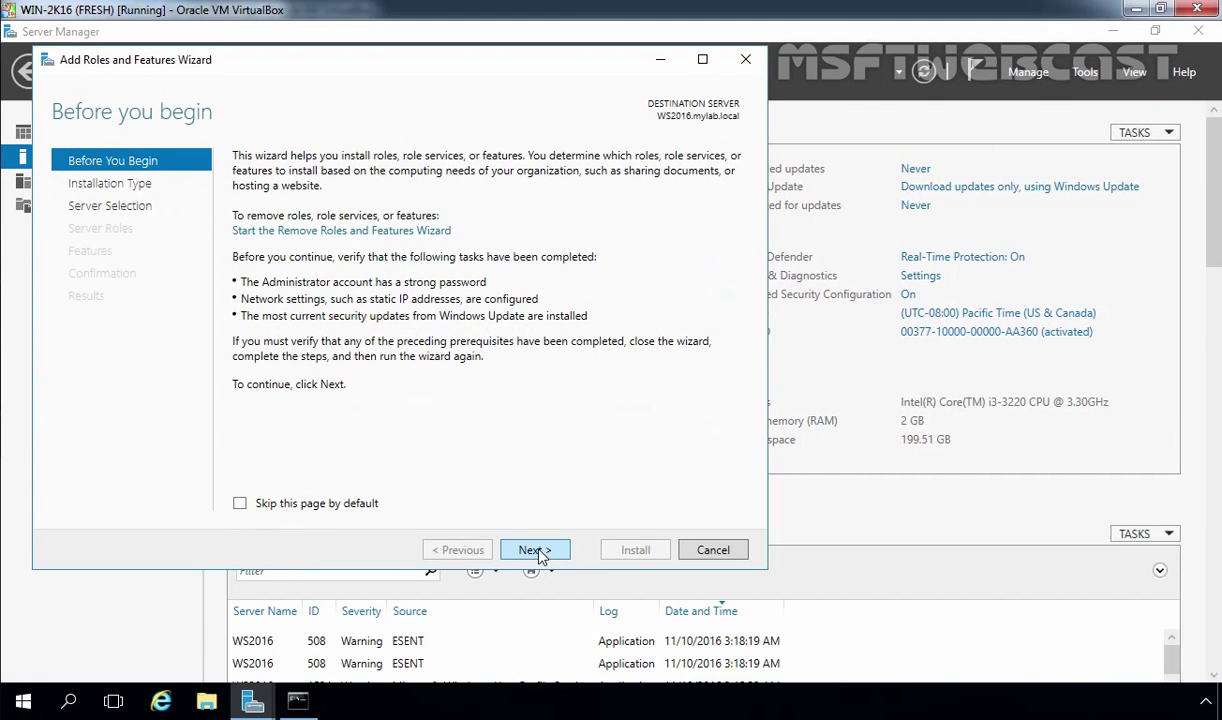
left_click(540, 553)
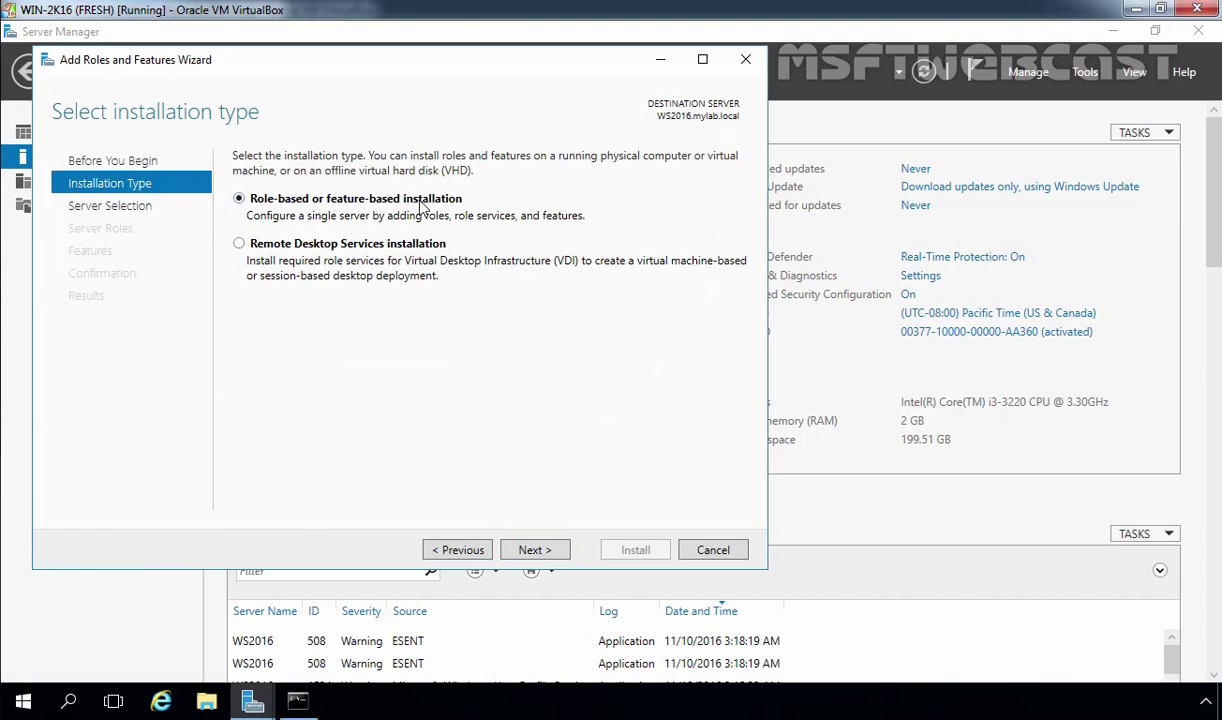
left_click(533, 556)
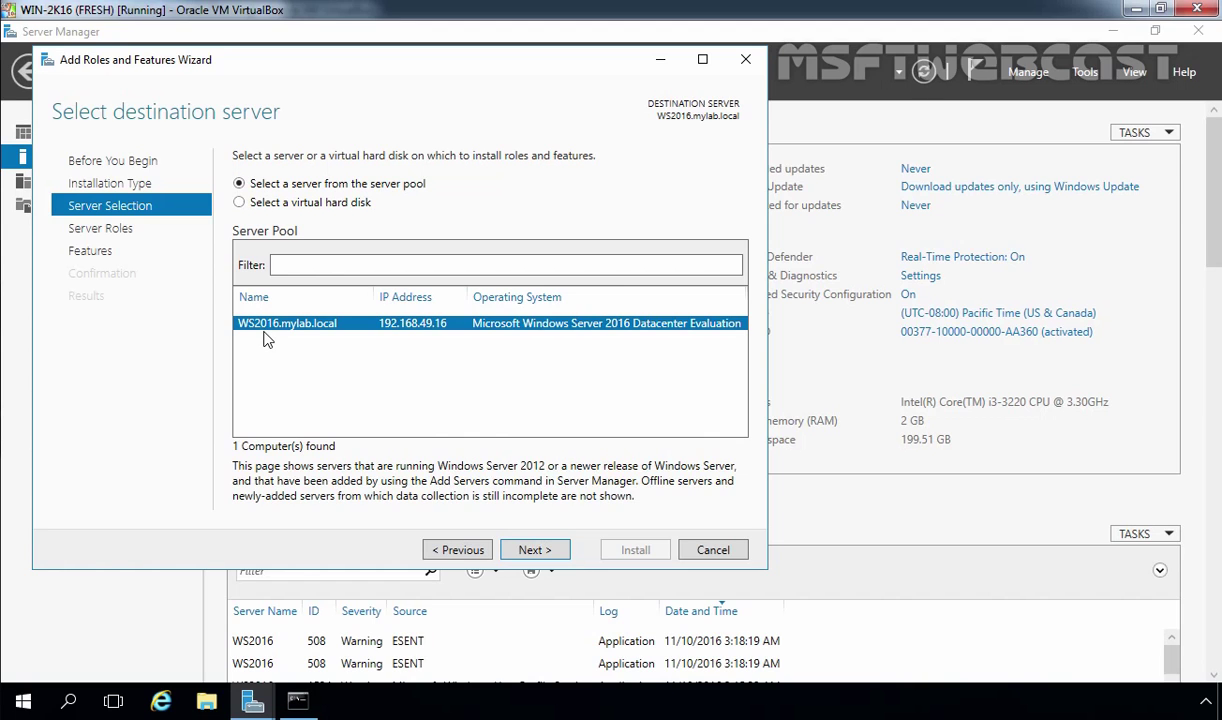
left_click(538, 551)
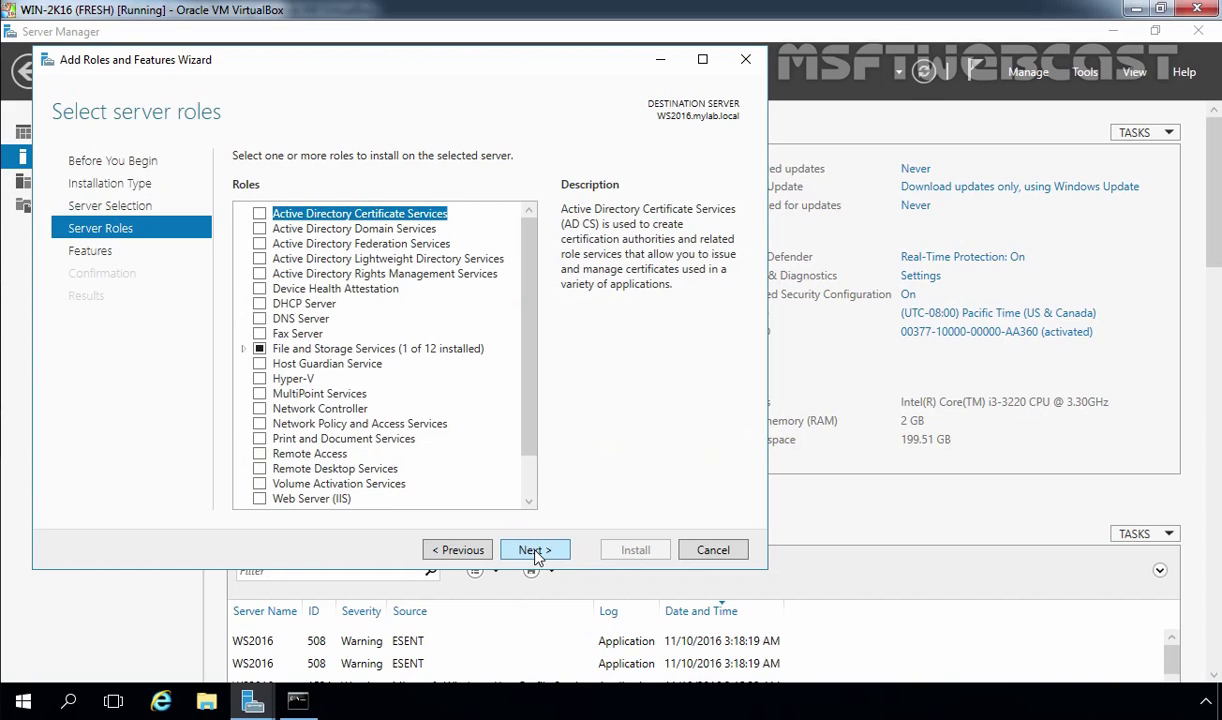
Step: Select Active Directory Domain Services with its management features, adding no extra features, and install it
left_click(300, 229)
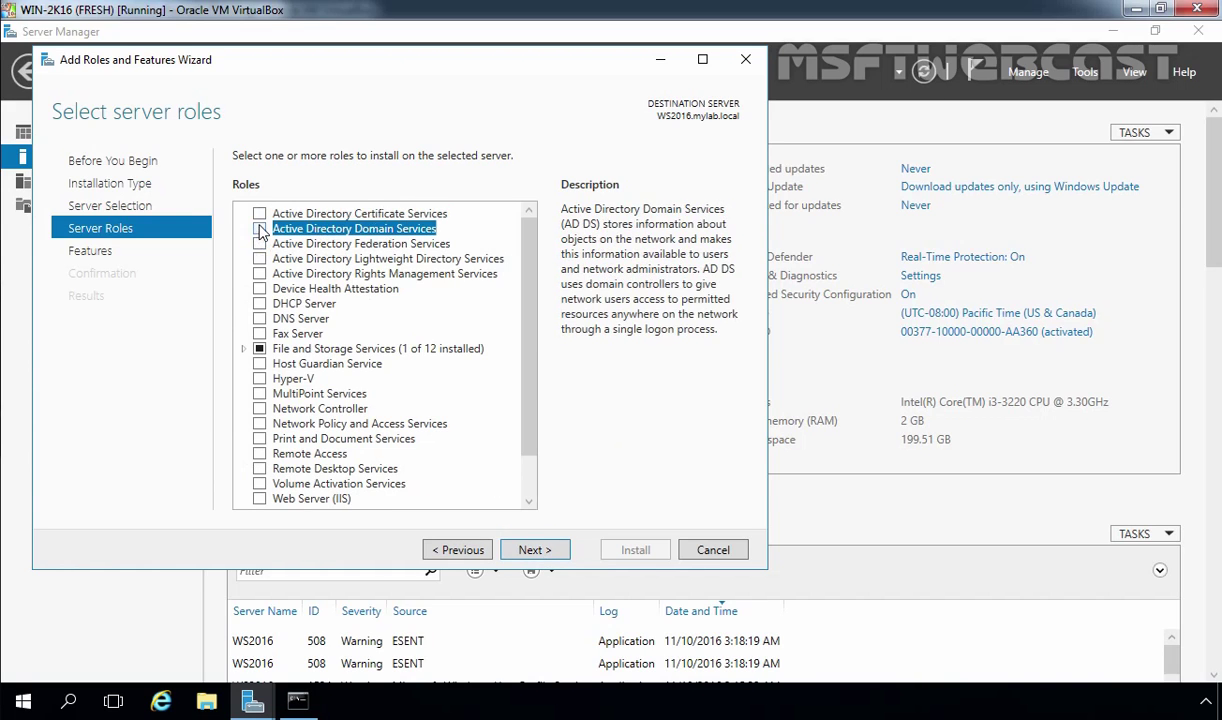
left_click(259, 230)
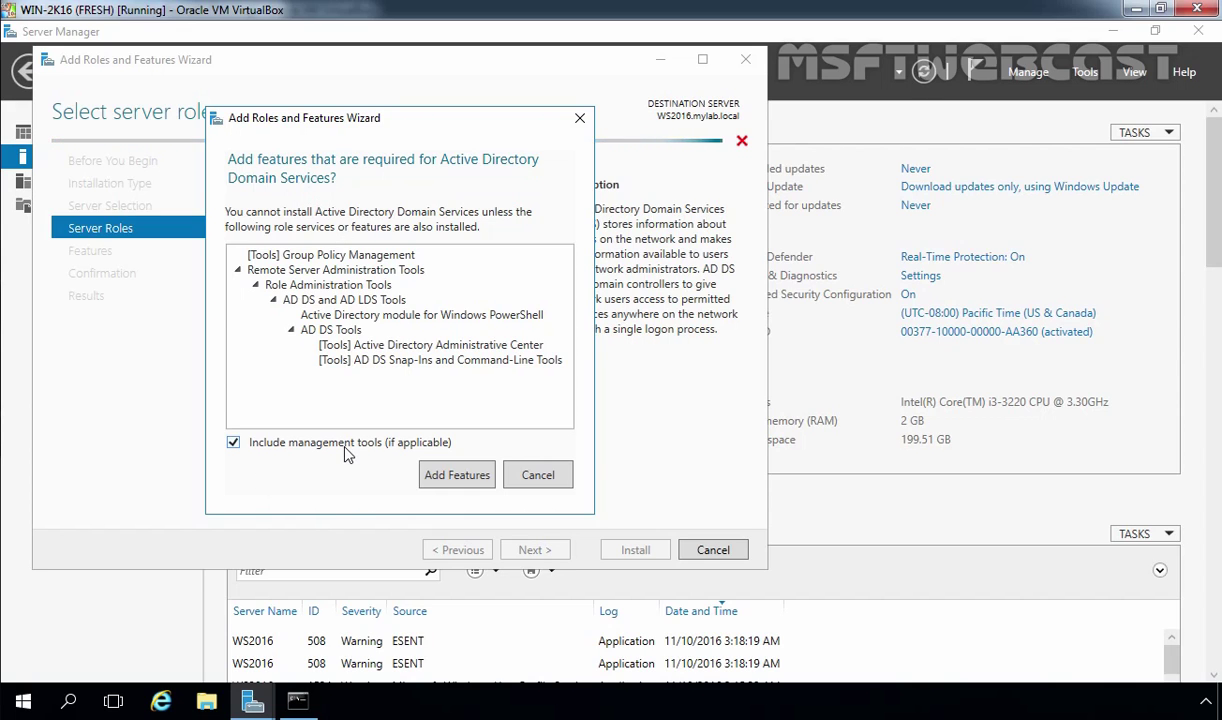
left_click(455, 472)
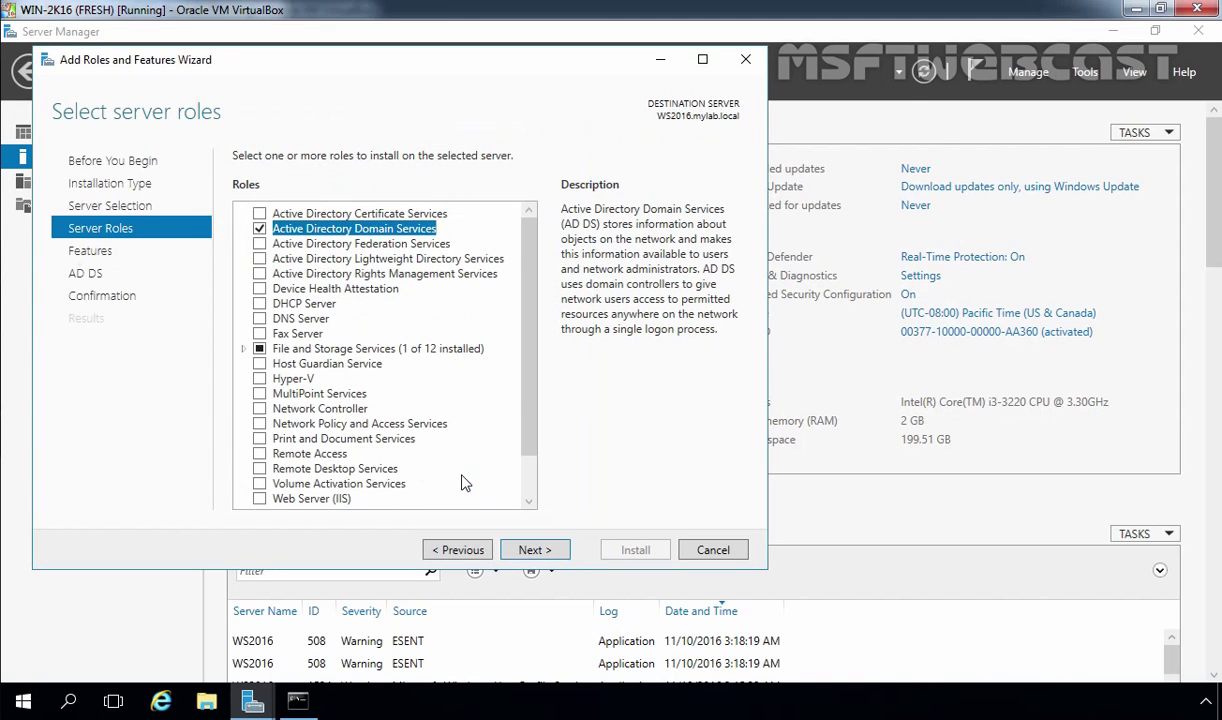
left_click(535, 553)
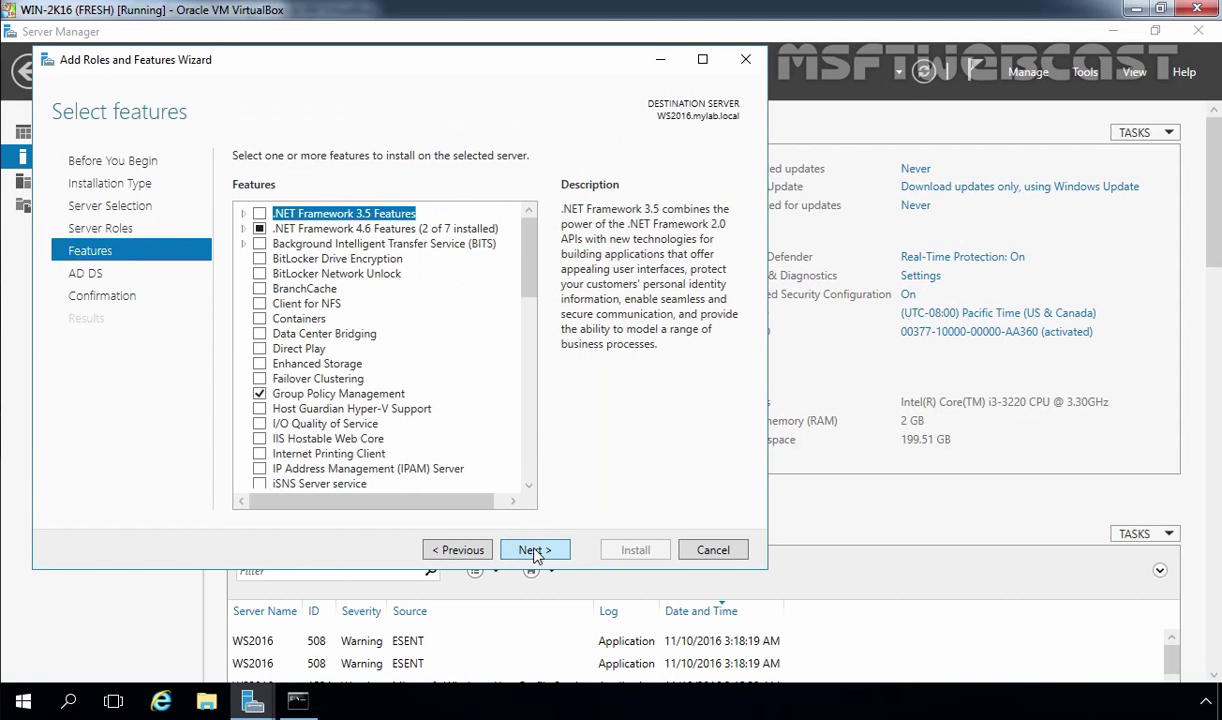
left_click(535, 553)
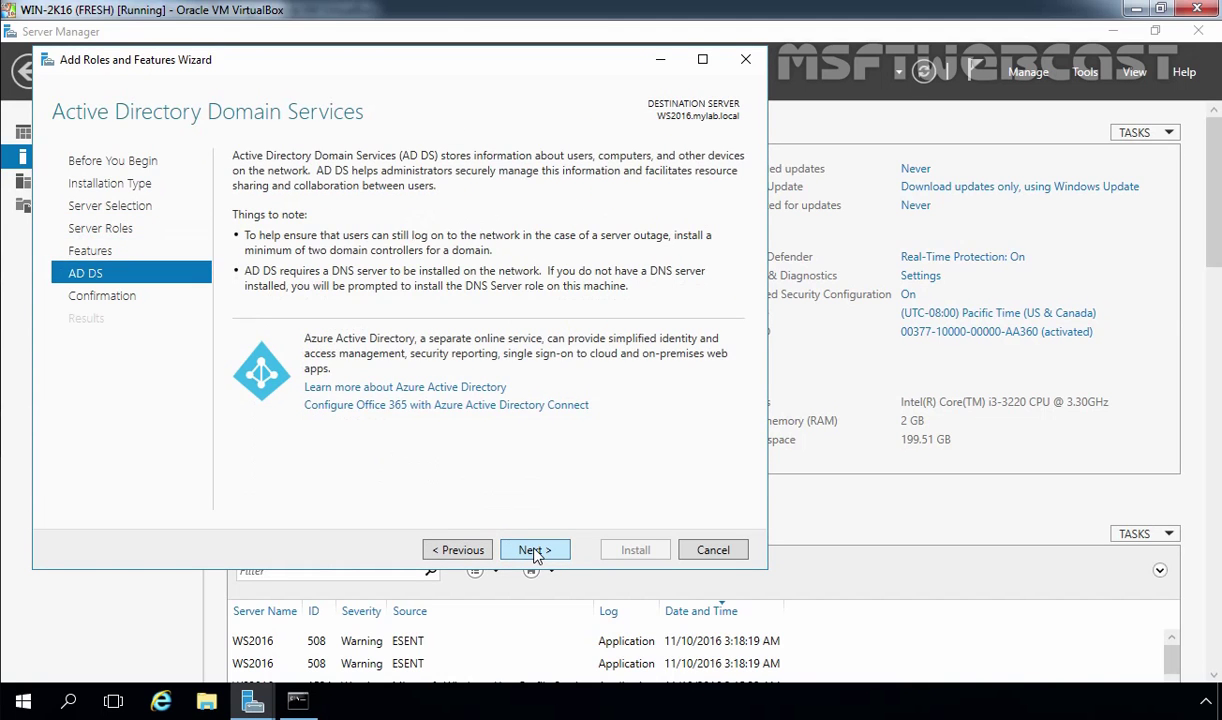
left_click(535, 553)
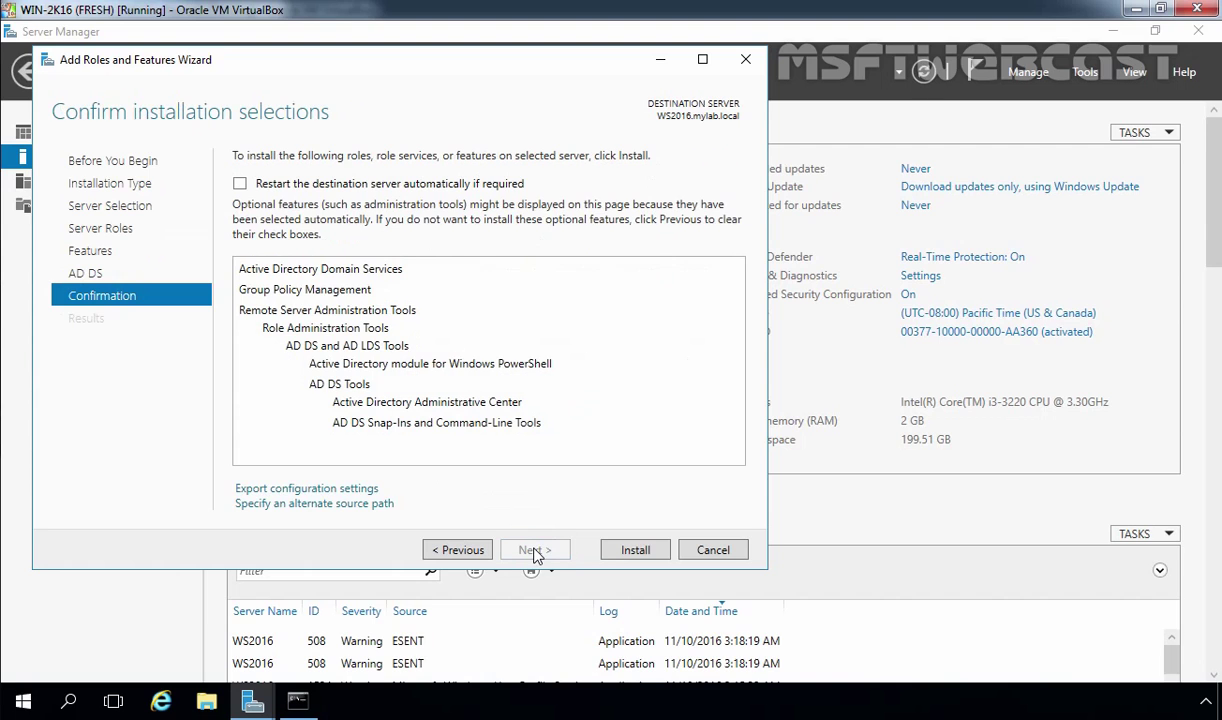
left_click(636, 551)
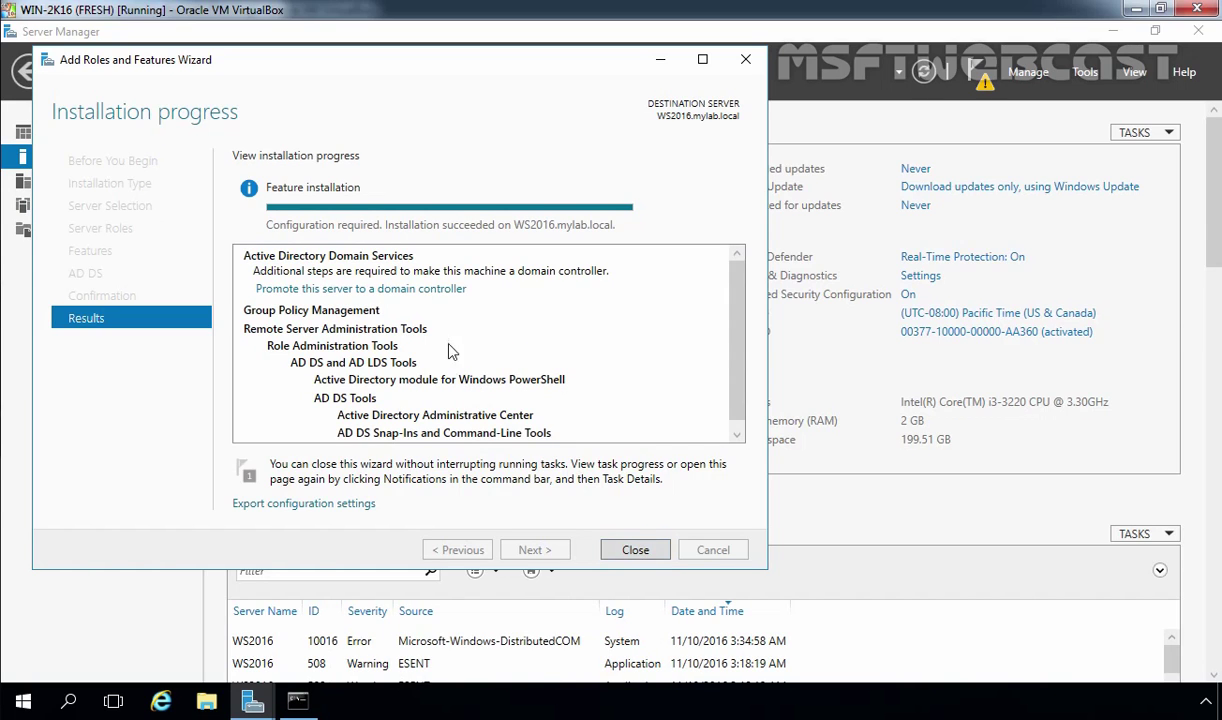
Step: Launch promotion and keep 'Add a domain controller to an existing domain' for mylab.local
left_click(414, 290)
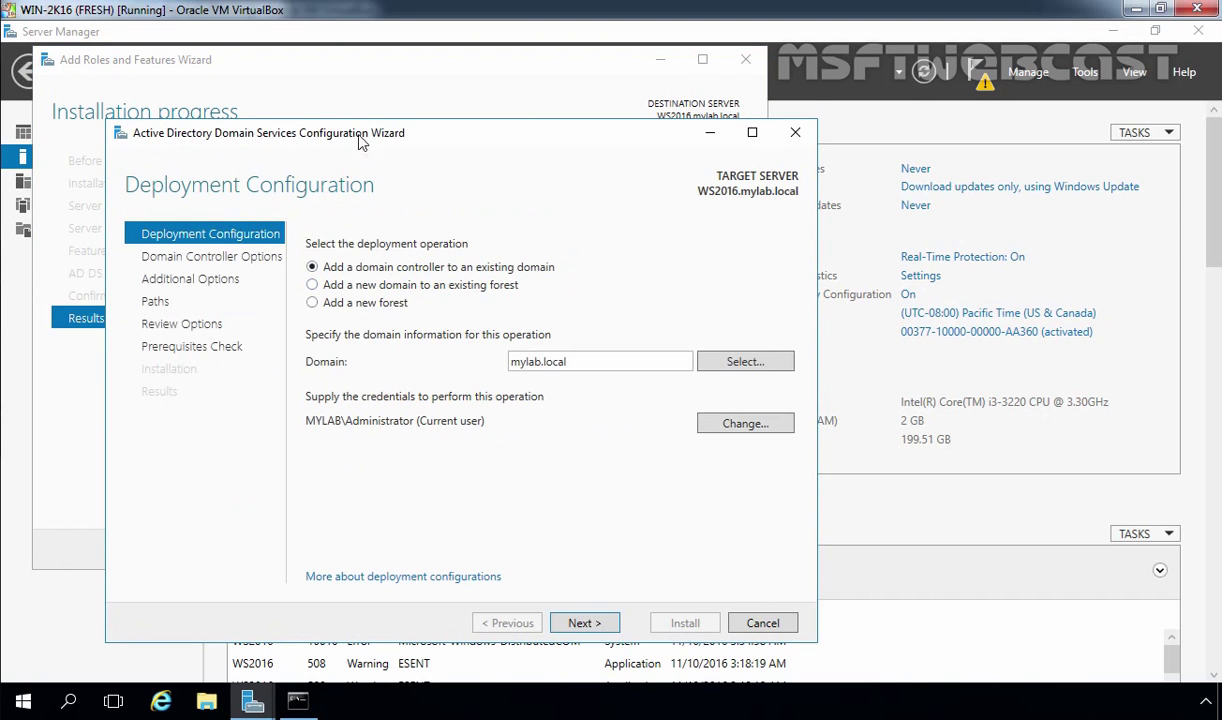
left_click_drag(350, 133, 311, 80)
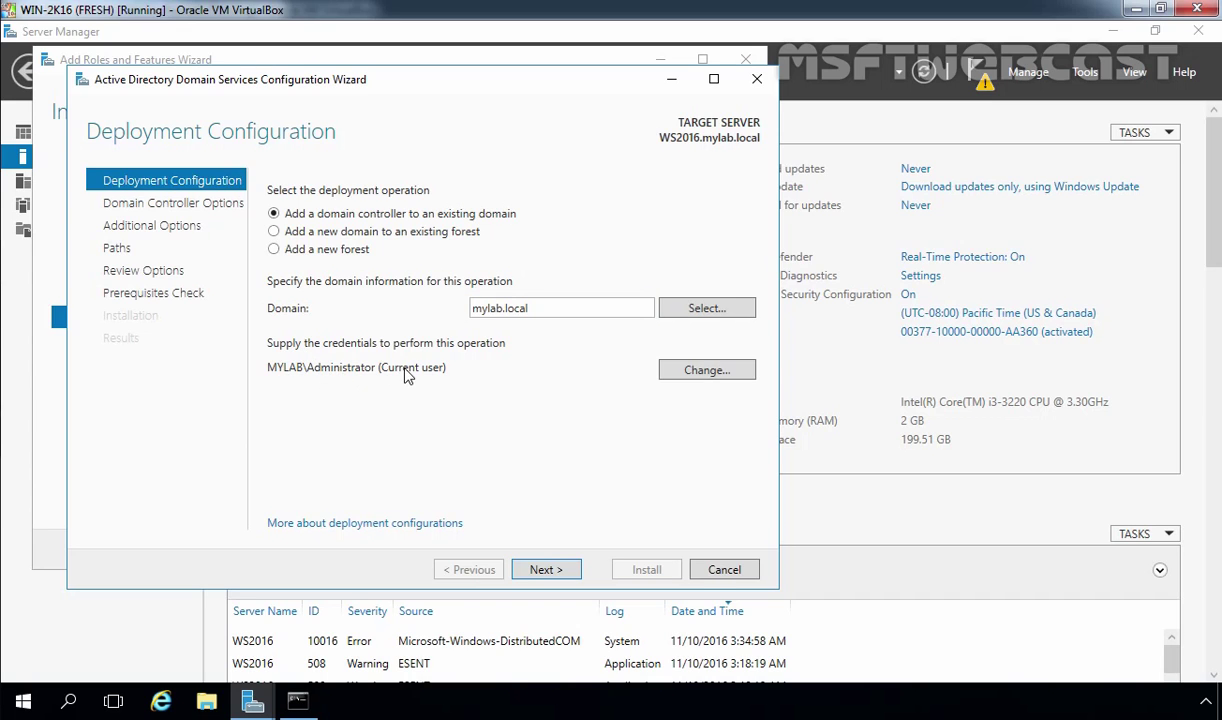
left_click(553, 569)
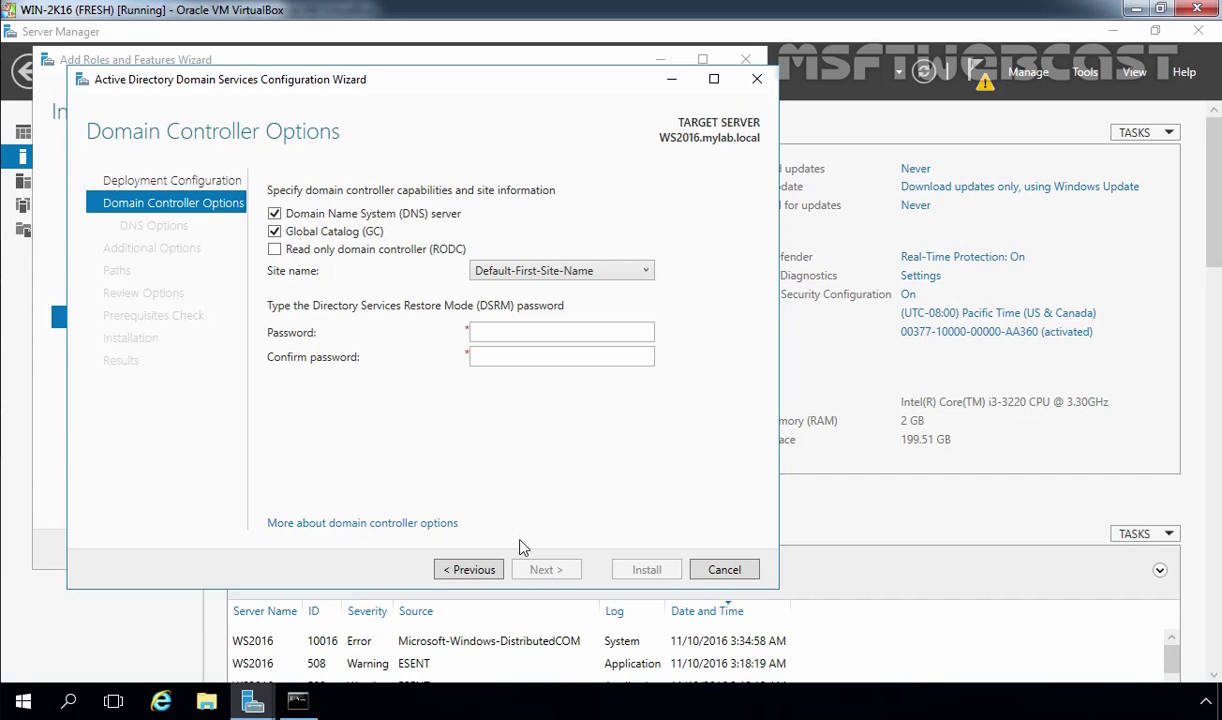
Step: Enter and confirm the DSRM password, and accept the default DNS options
left_click(516, 331)
type("P@ssw0rd")
key("Tab")
type("P@ssw0rd")
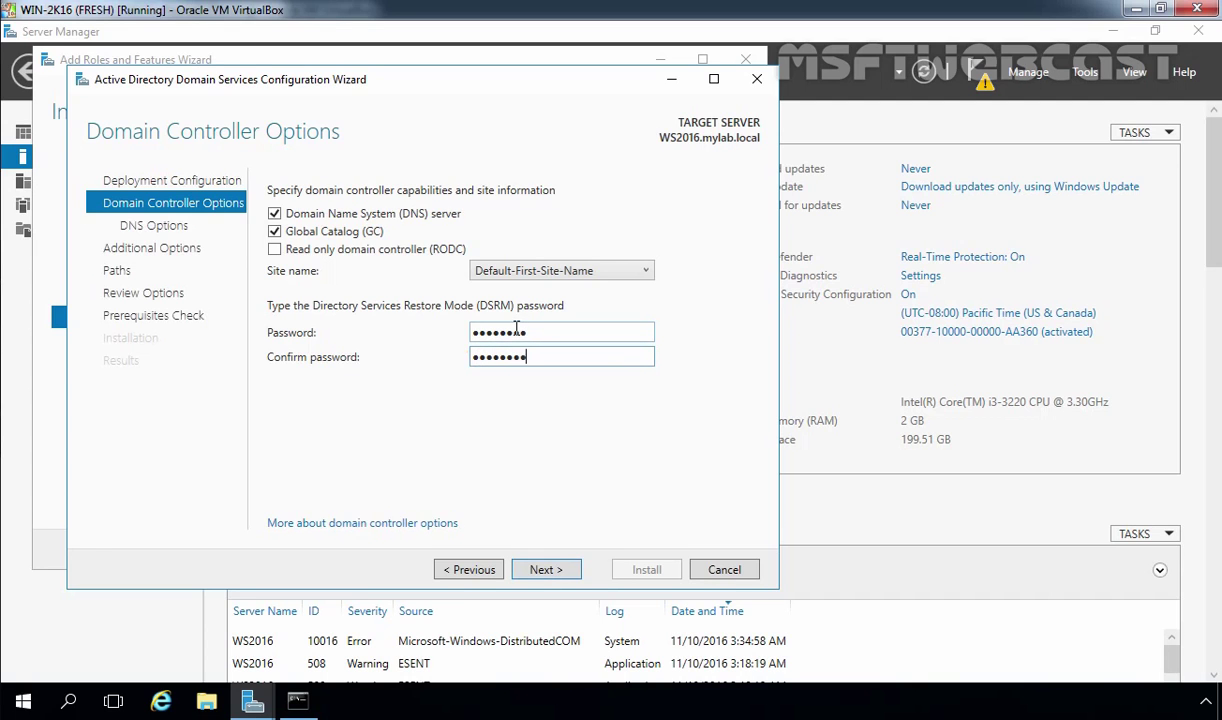
left_click(550, 571)
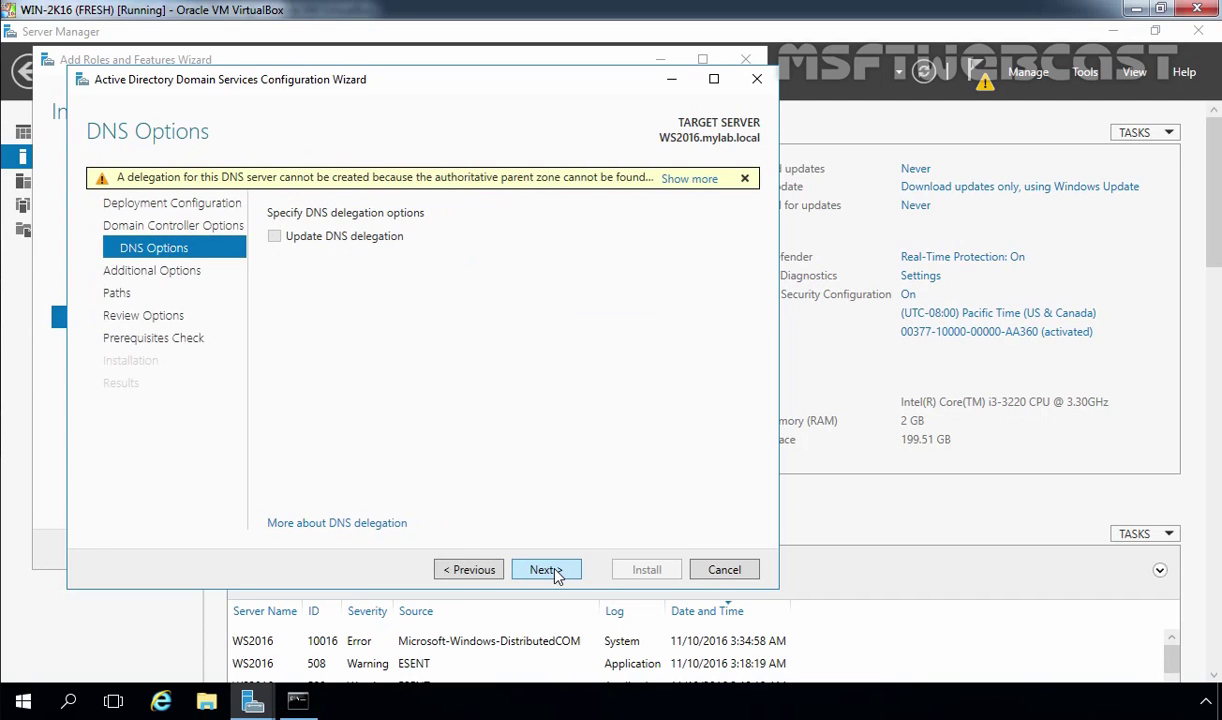
left_click(552, 572)
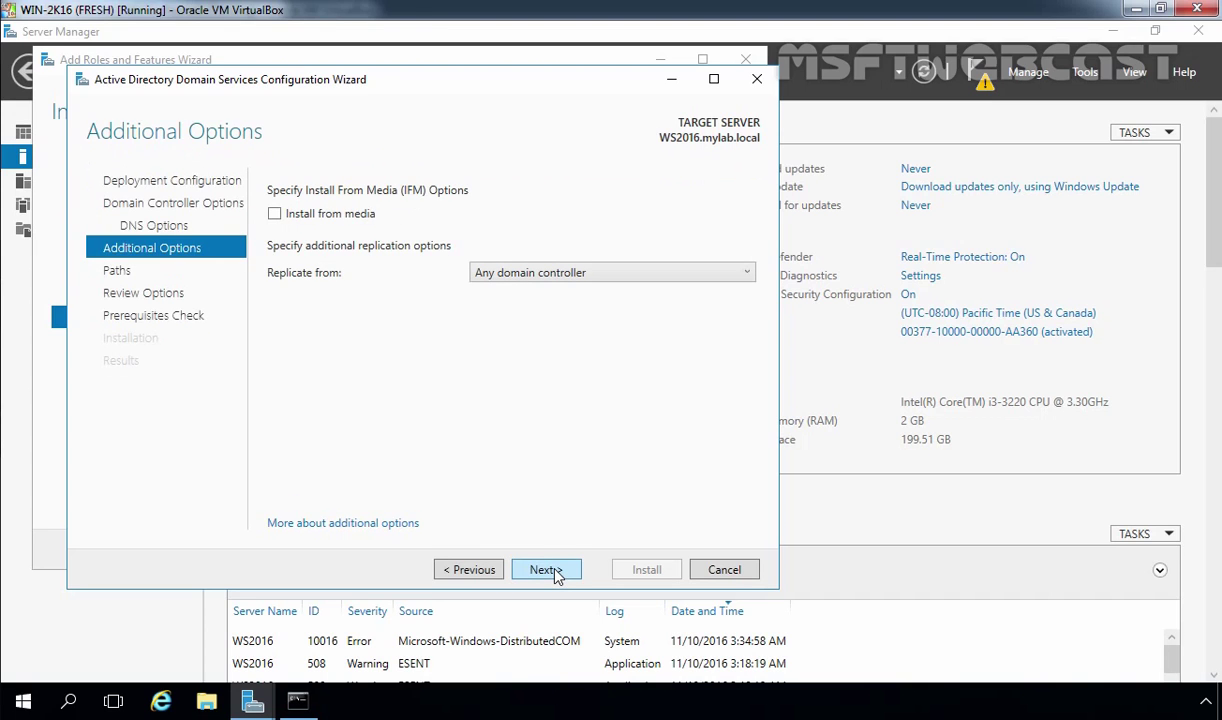
Step: Replicate from SRT-DC01.mylab.local, keep default paths, and run the prerequisite checks
left_click(497, 272)
left_click(522, 313)
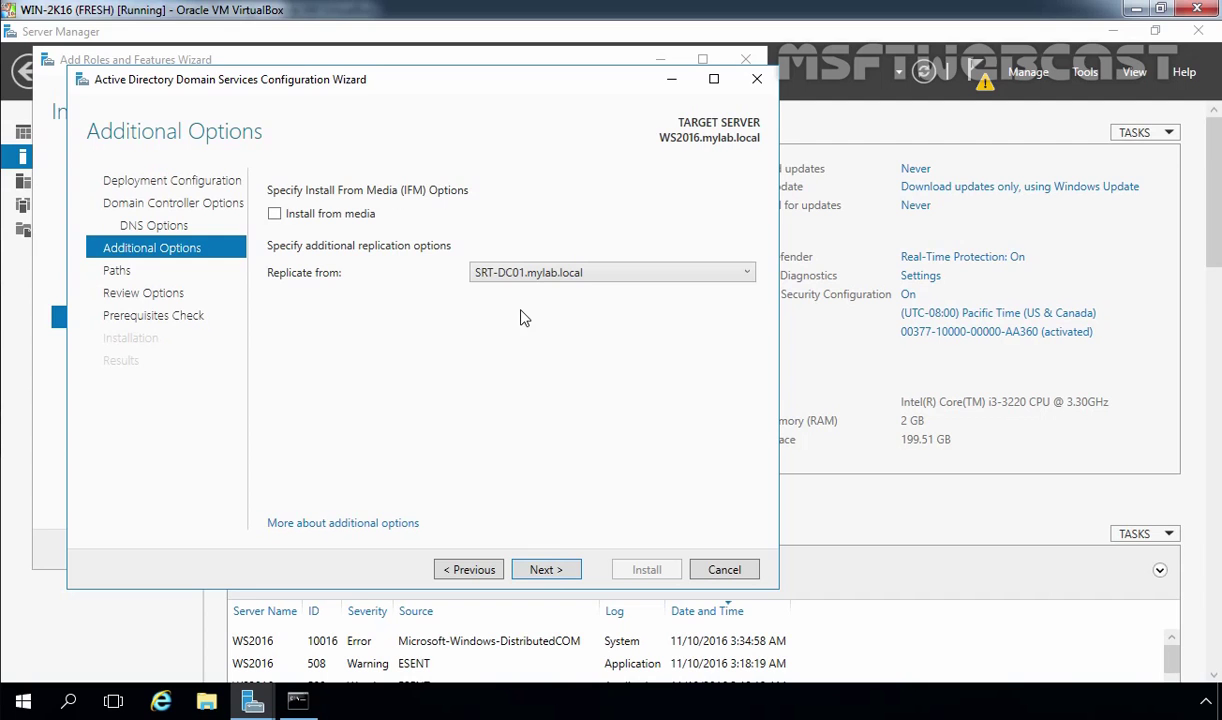
left_click(548, 571)
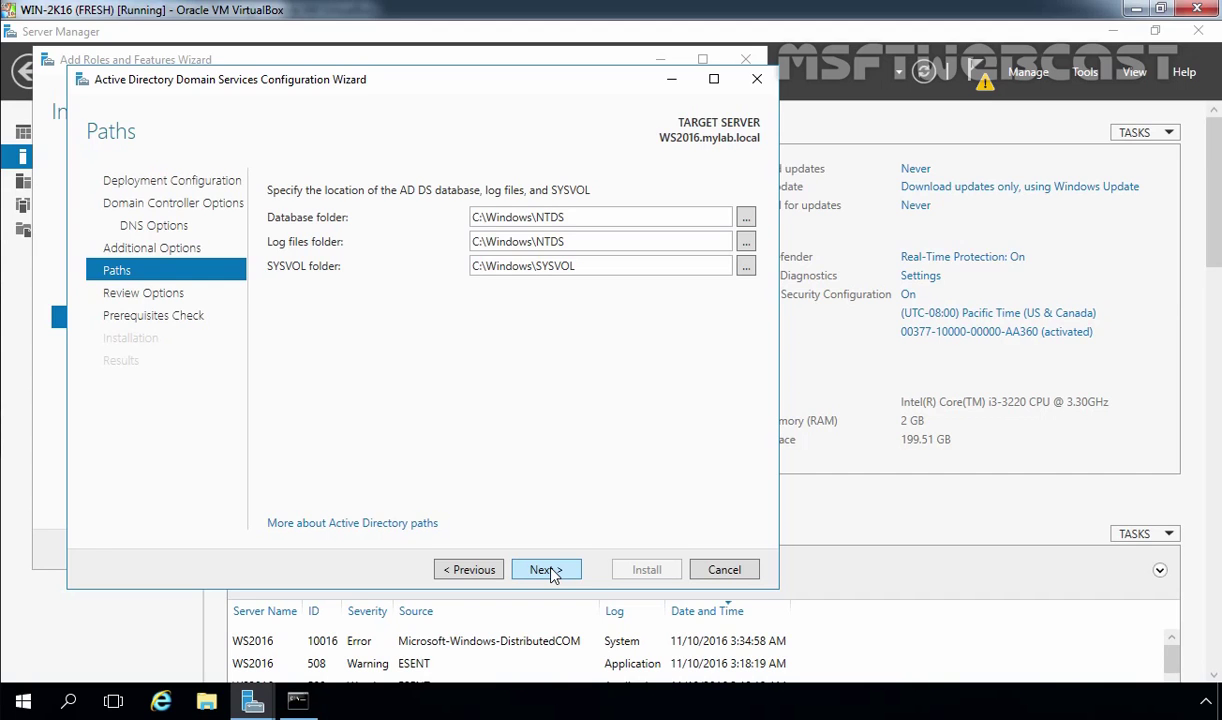
left_click(546, 570)
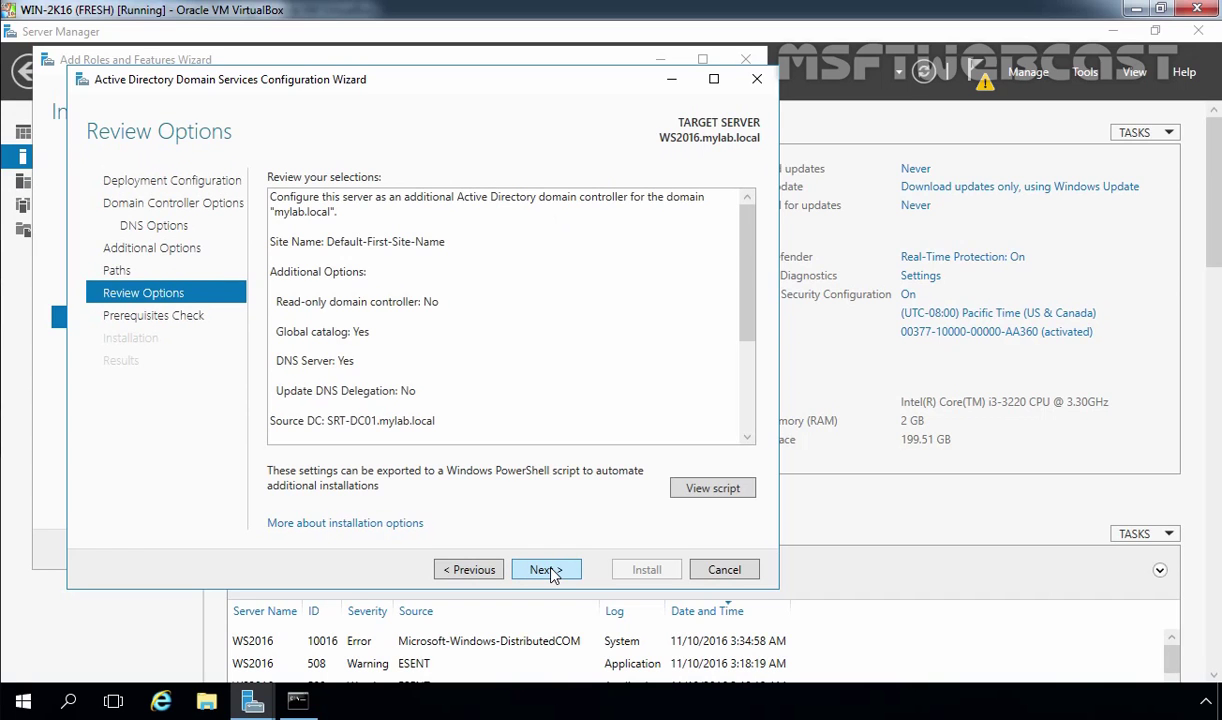
left_click(546, 570)
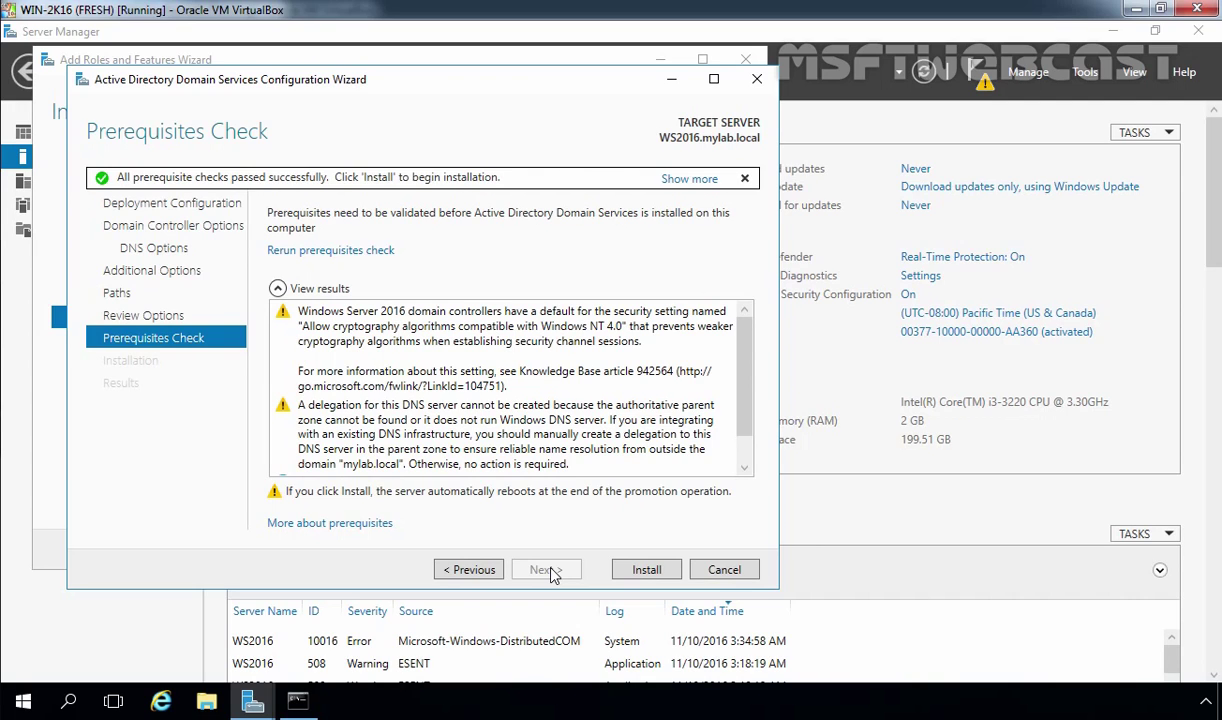
Step: Install the domain controller promotion, let WS2016 restart, and sign back in as domain administrator
left_click(647, 570)
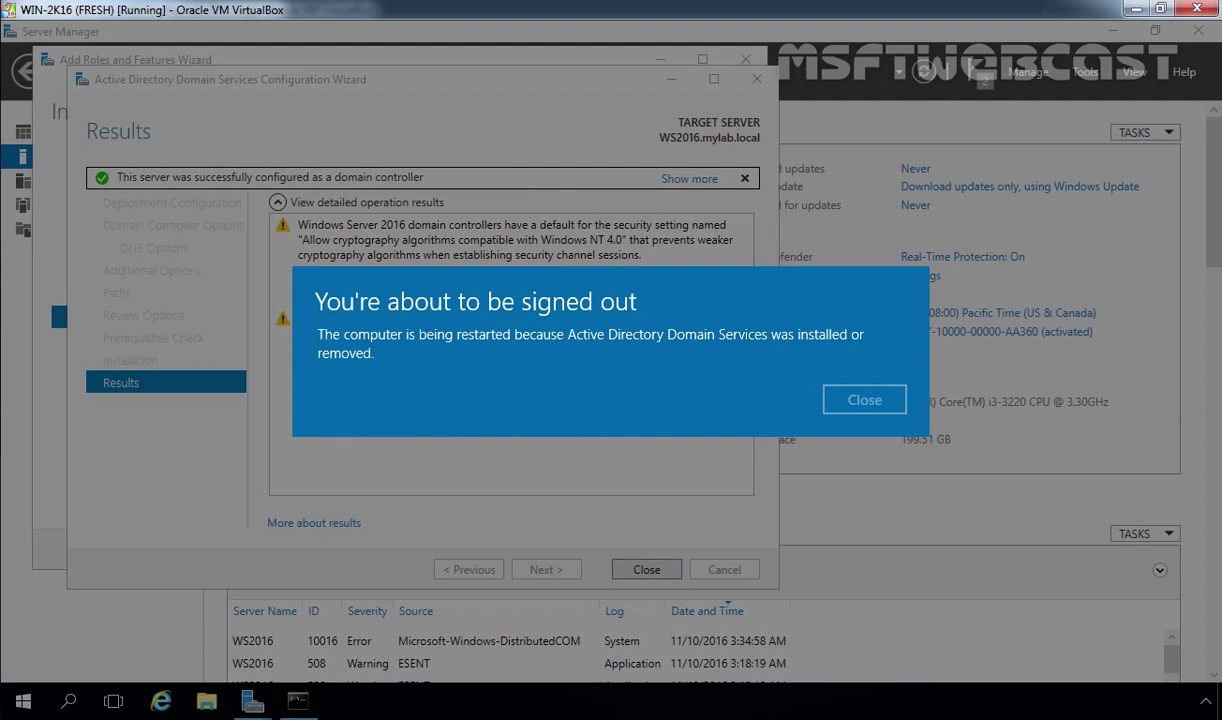
left_click(826, 381)
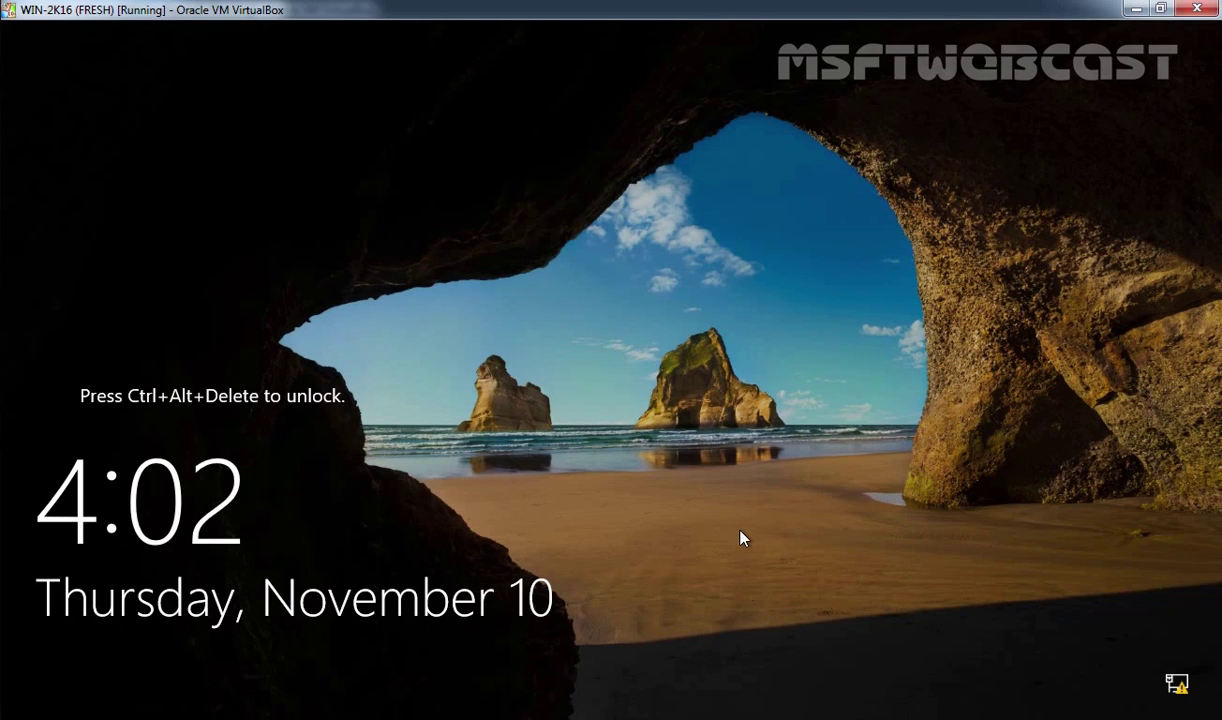
key("ctrl+alt+Delete")
type("•••••")
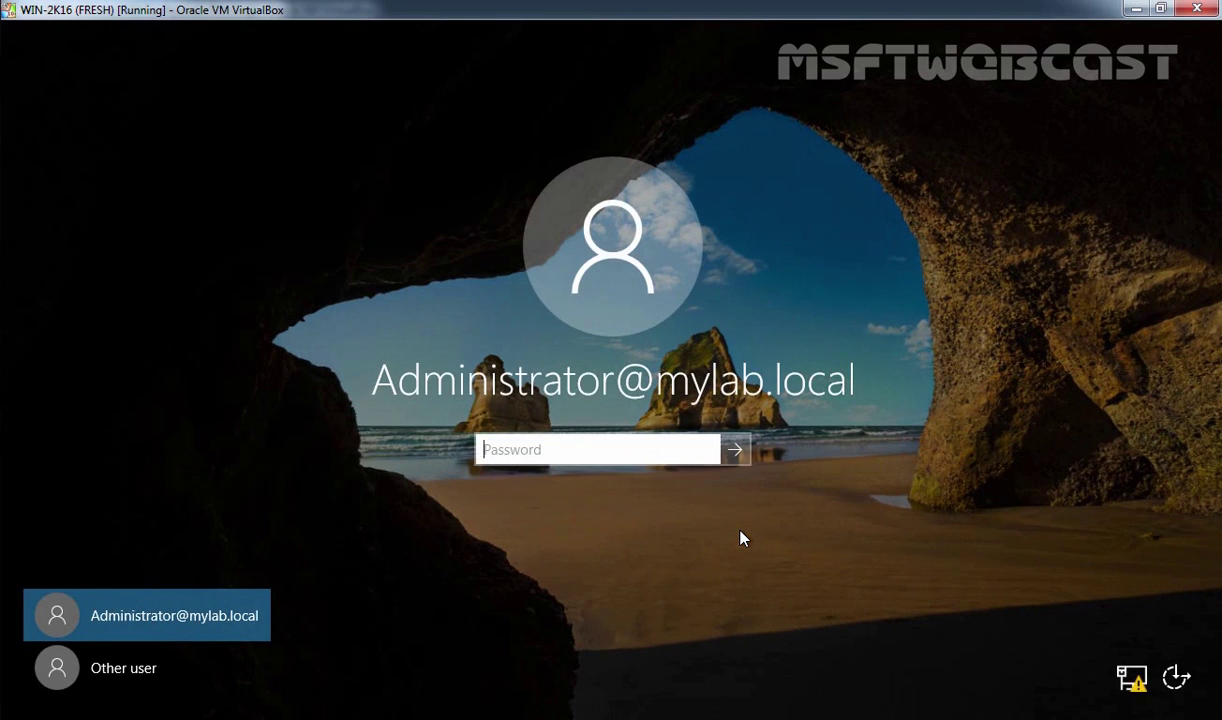
type("•••")
key("Return")
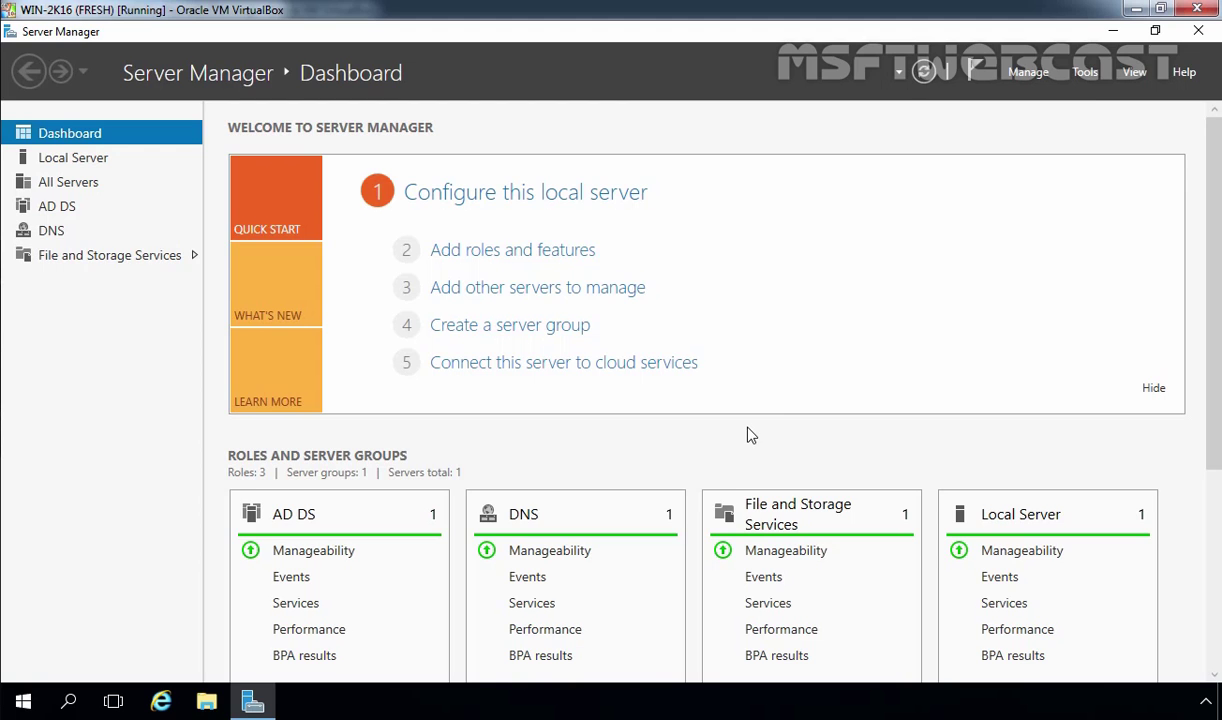
Step: Open Active Directory Users and Computers and list mylab.local's Domain Controllers
left_click(1088, 73)
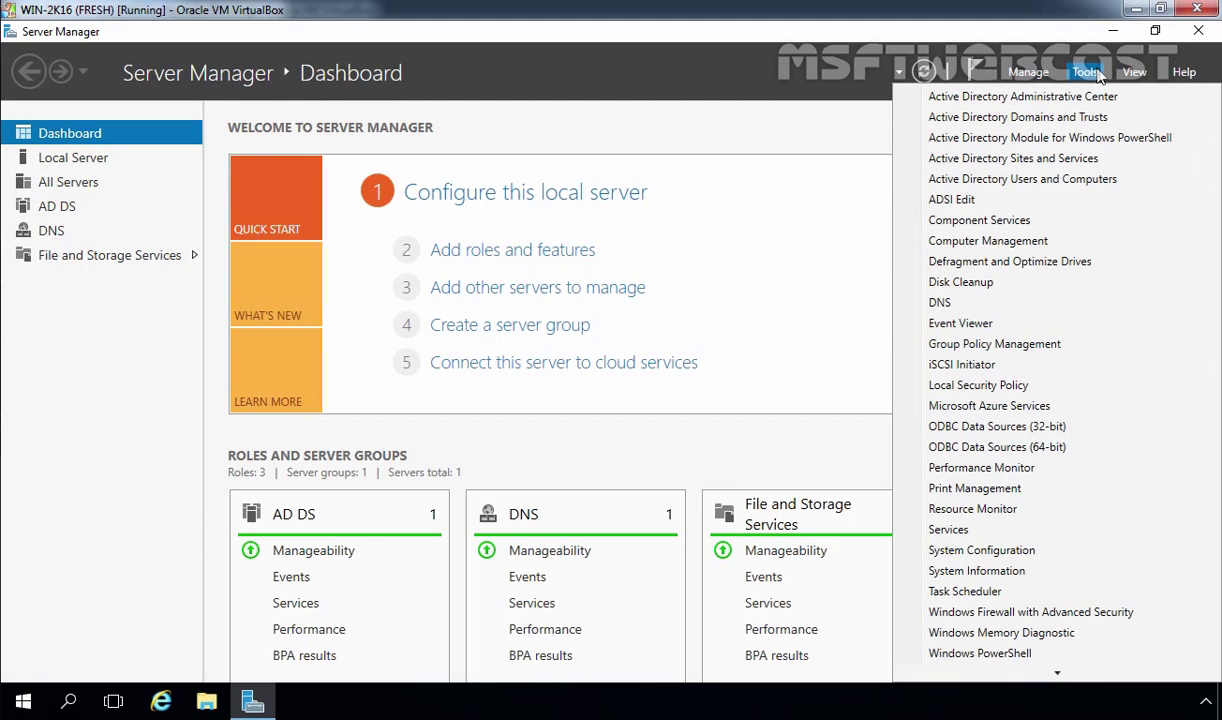
left_click(1036, 181)
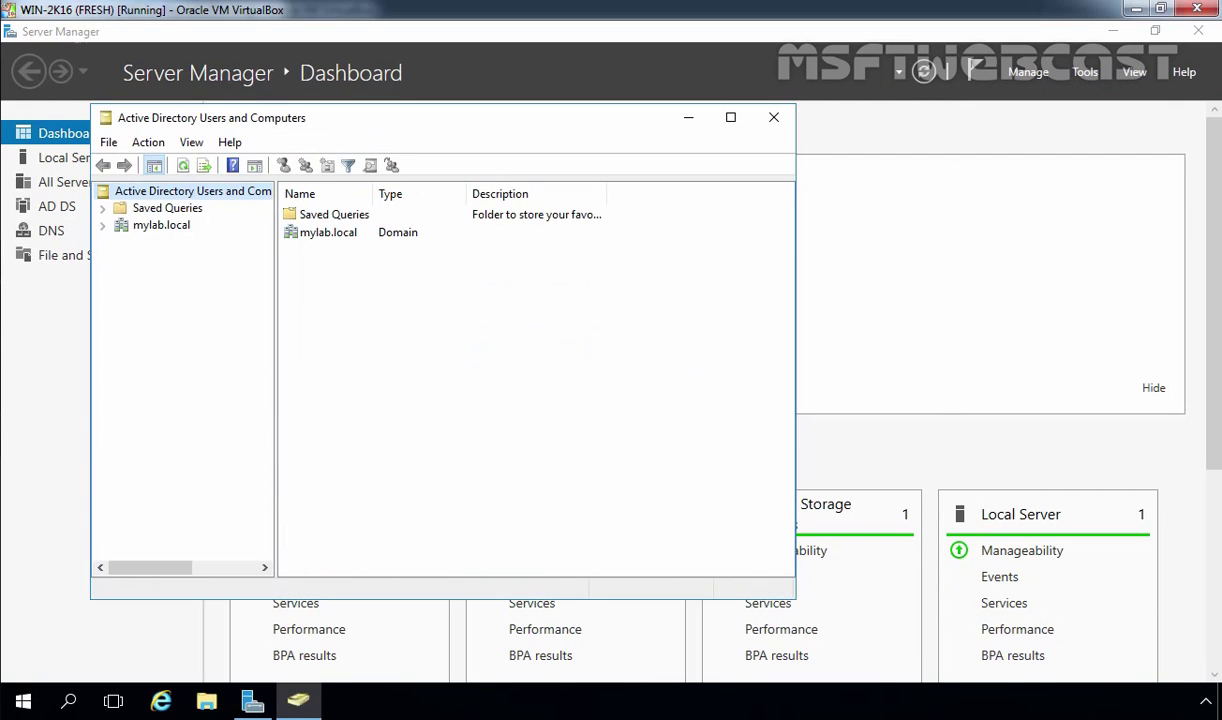
left_click(160, 226)
double_click(160, 225)
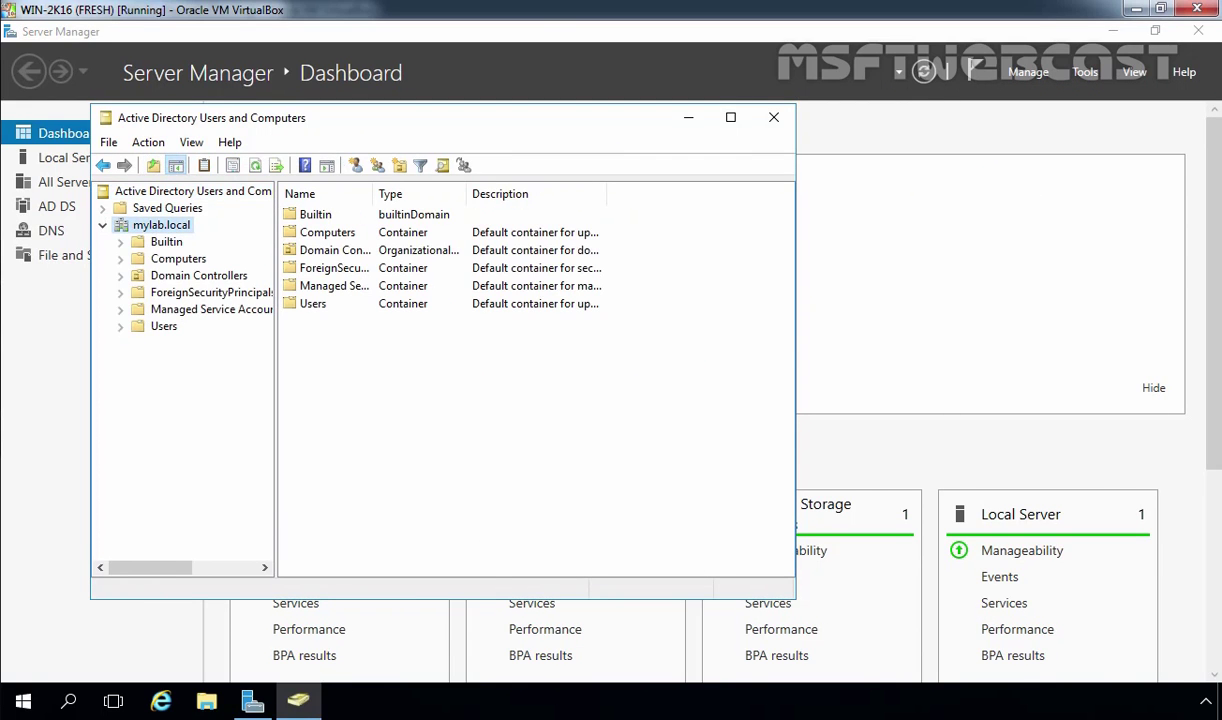
left_click(180, 280)
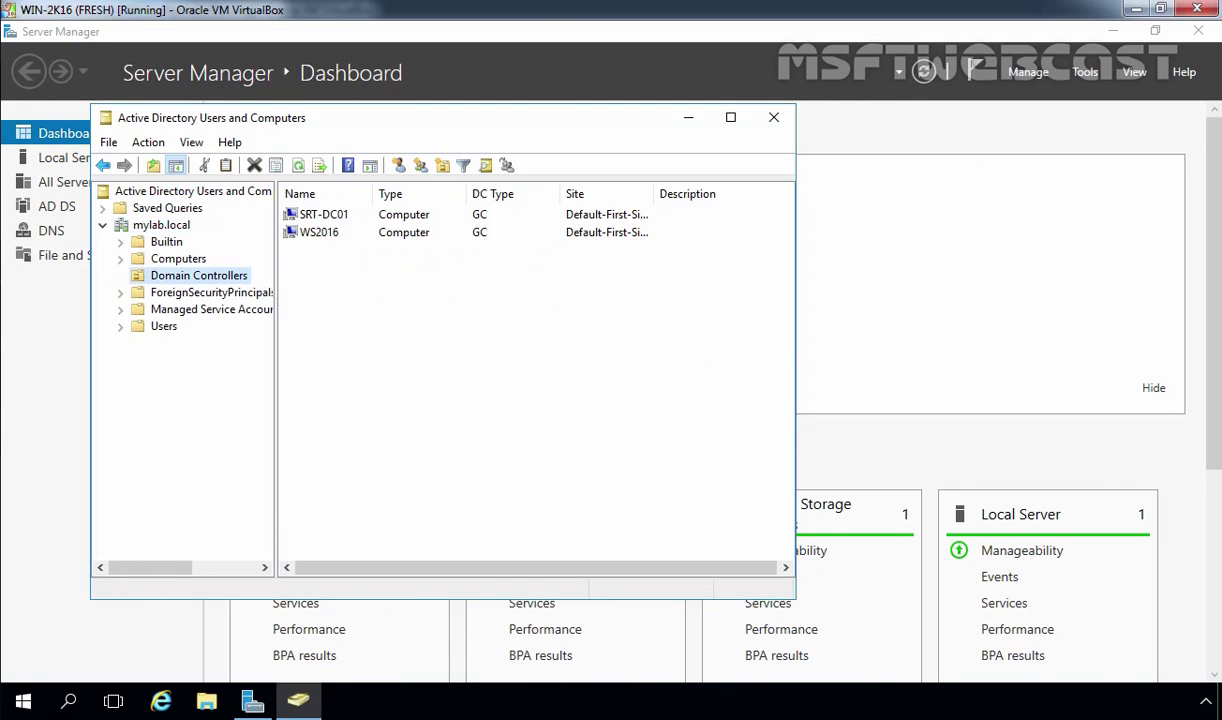
Step: Check that WS2016 and SRT-DC01 are both listed and widen the Site column
left_click_drag(440, 322, 318, 225)
left_click(300, 347)
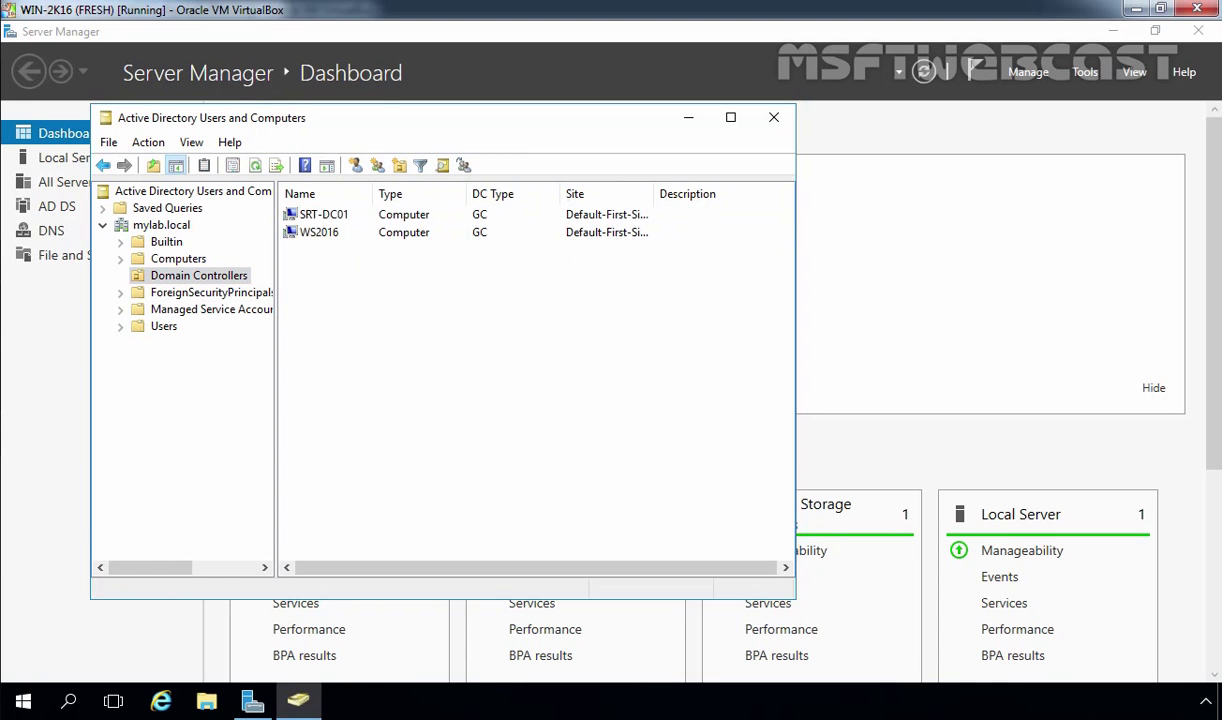
left_click(307, 208)
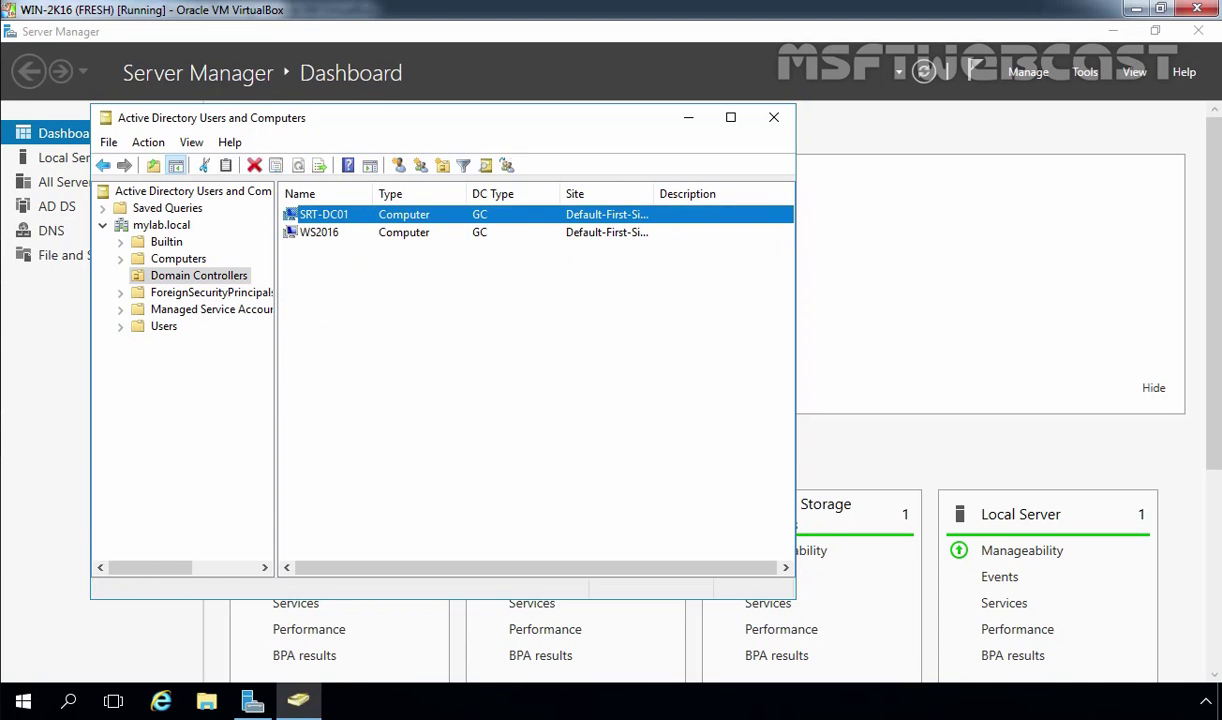
left_click(322, 238)
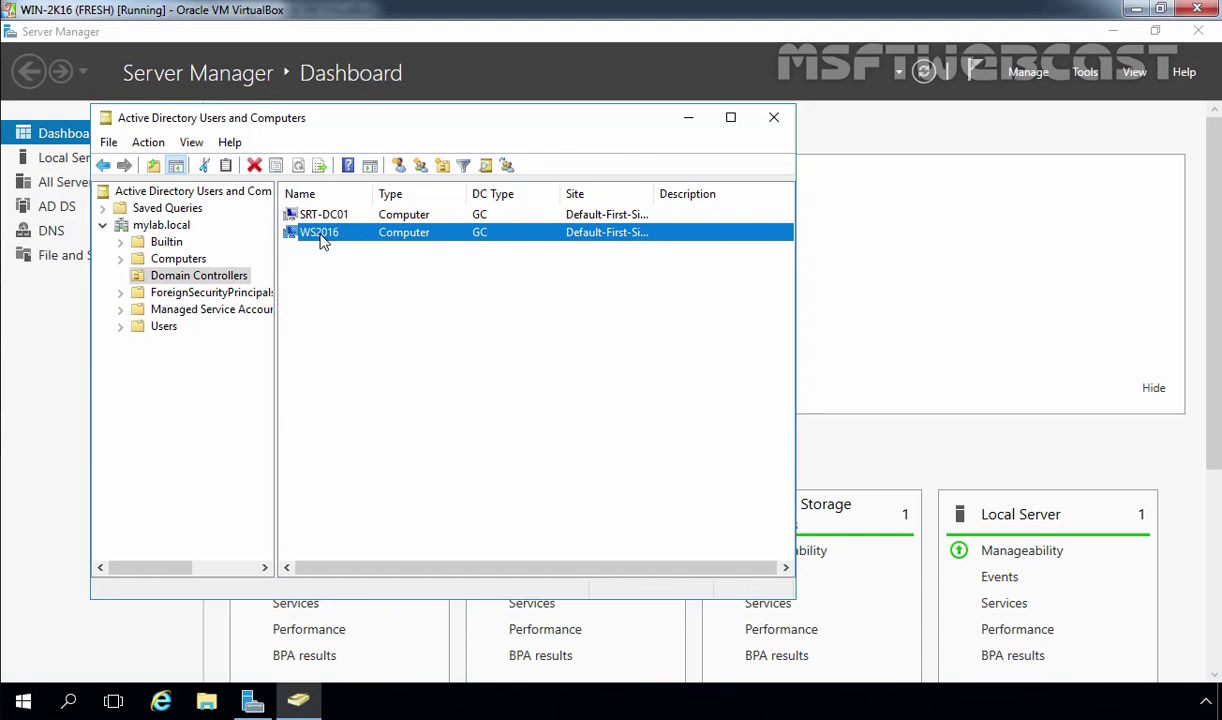
left_click(483, 312)
left_click_drag(547, 295, 444, 198)
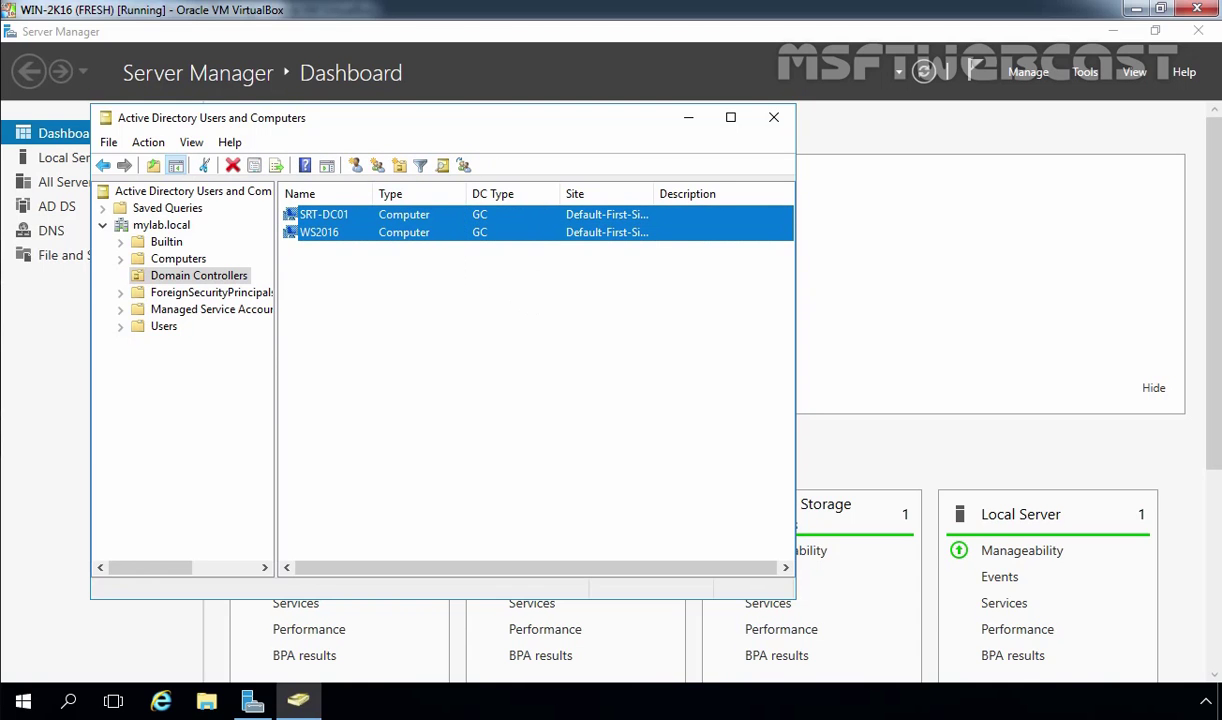
left_click(664, 195)
double_click(655, 193)
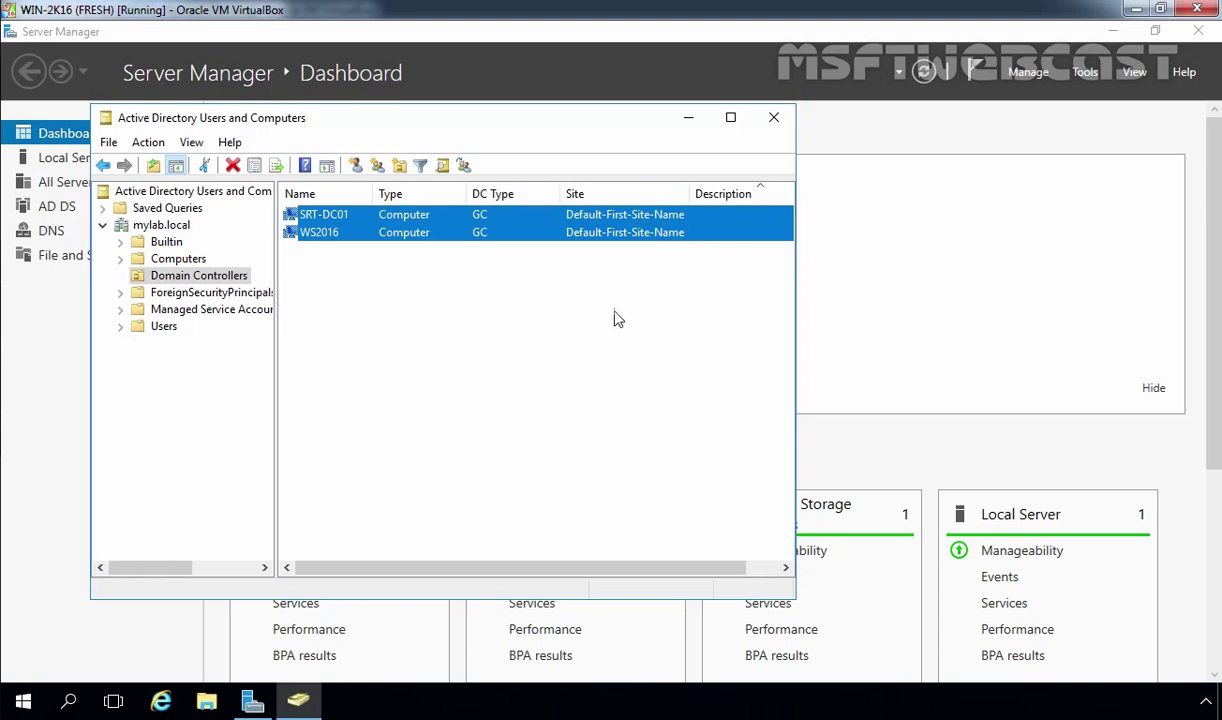
left_click(595, 341)
Step: Minimize Users and Computers, open DNS Manager, and browse the _msdcs.mylab.local and mylab.local zones
left_click(688, 117)
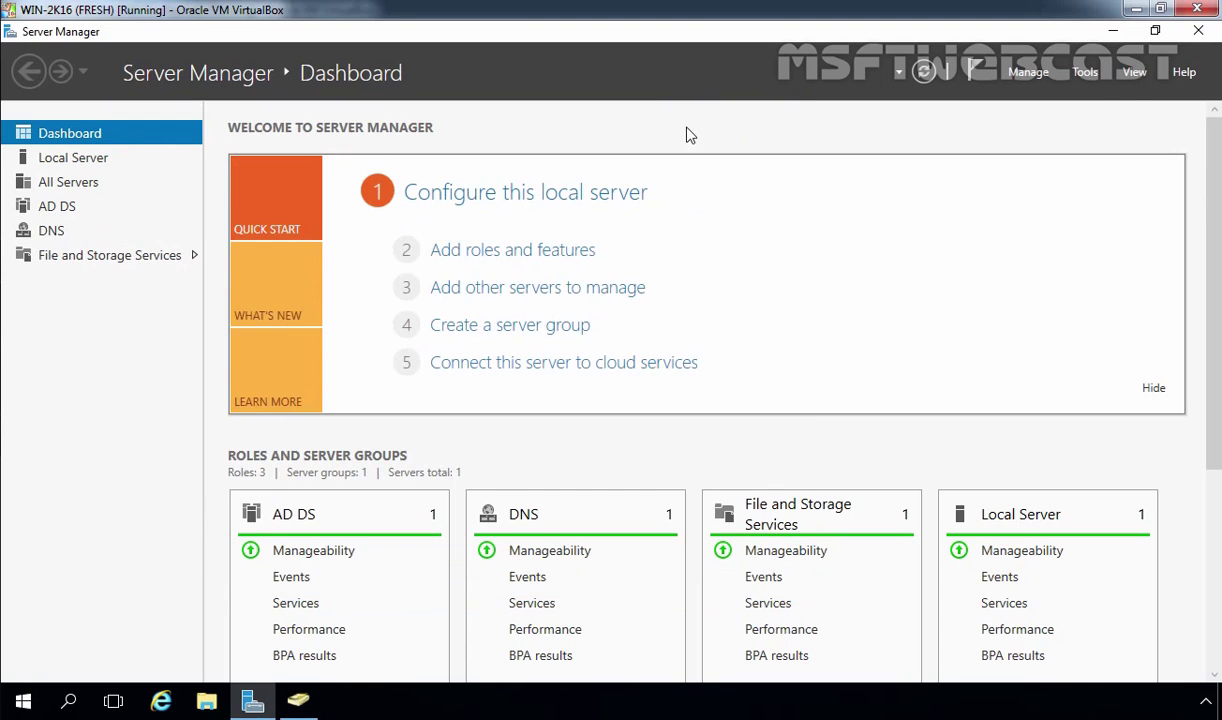
left_click(1086, 74)
left_click(950, 305)
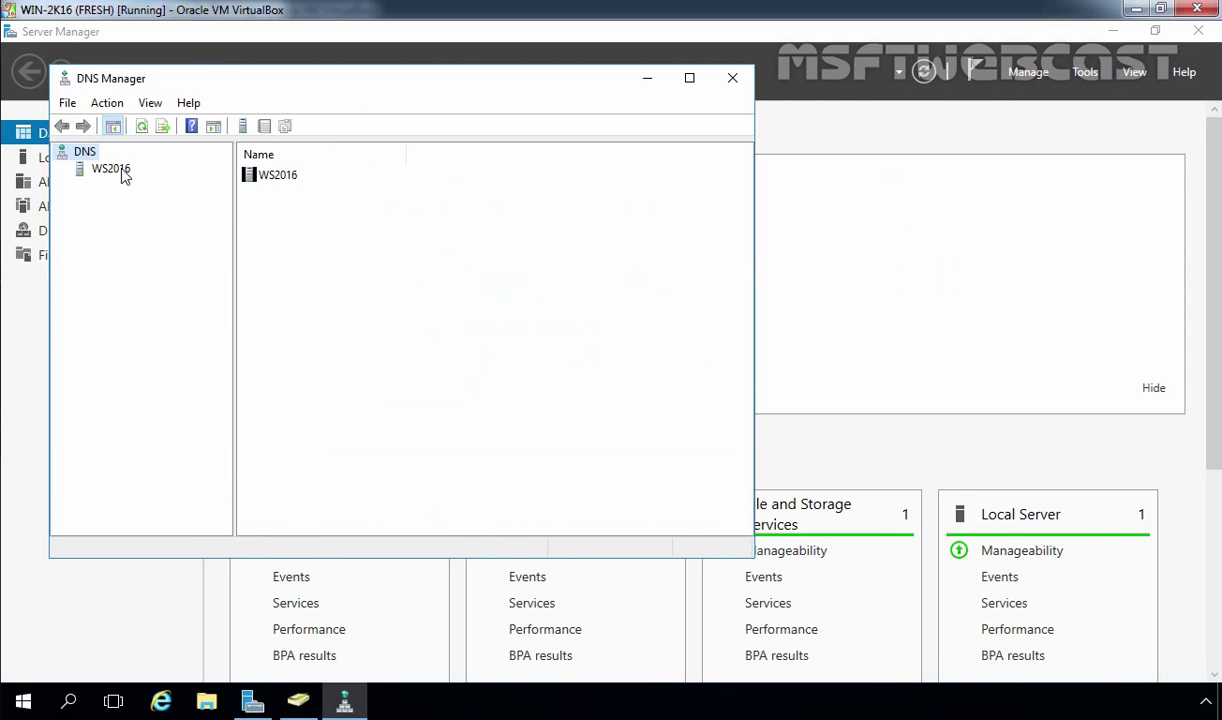
double_click(122, 172)
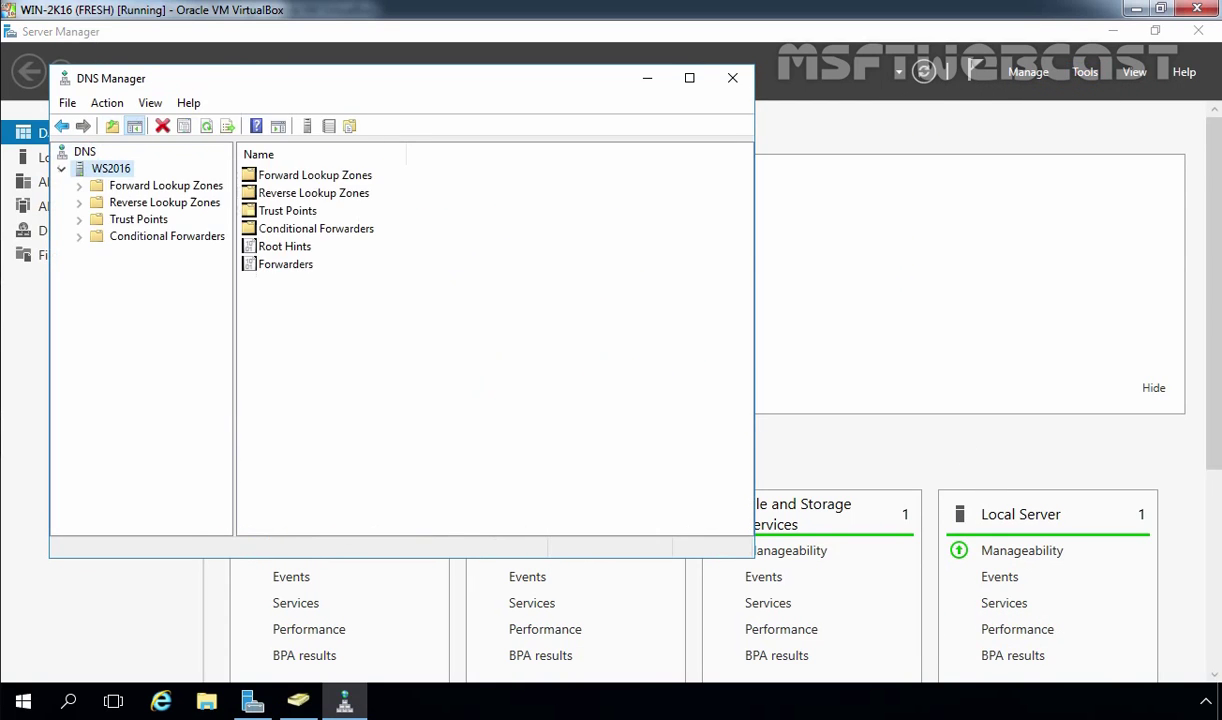
double_click(136, 188)
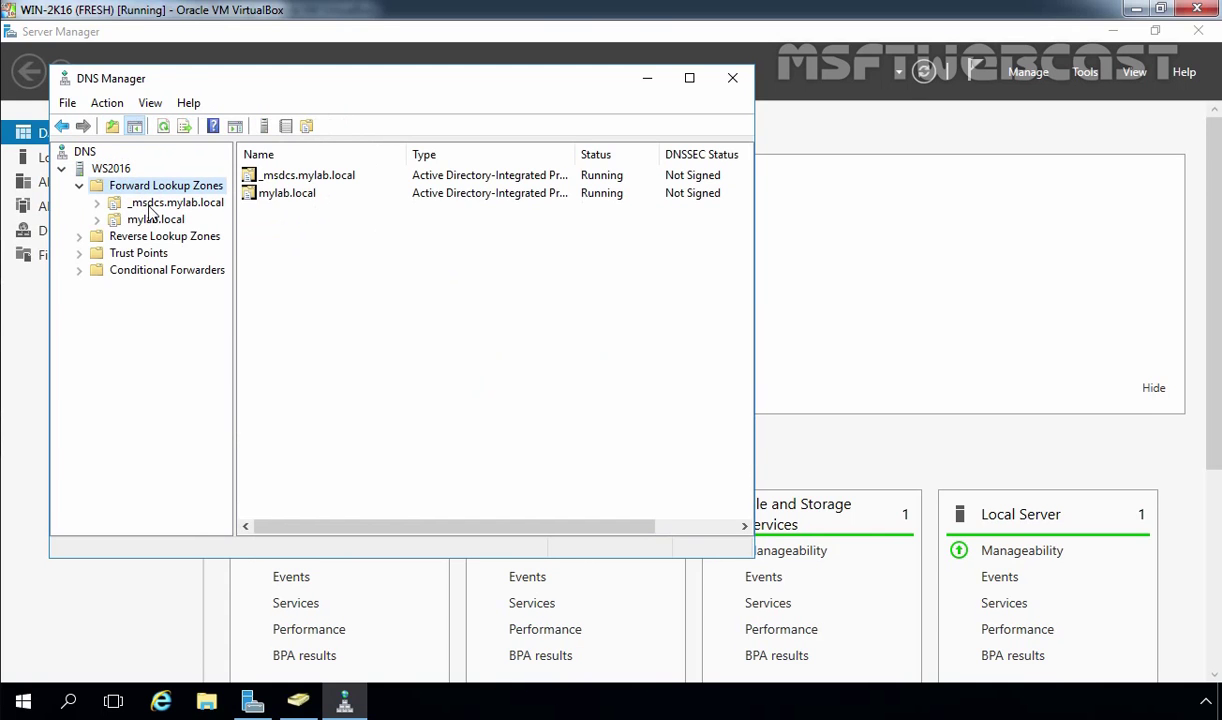
left_click(150, 206)
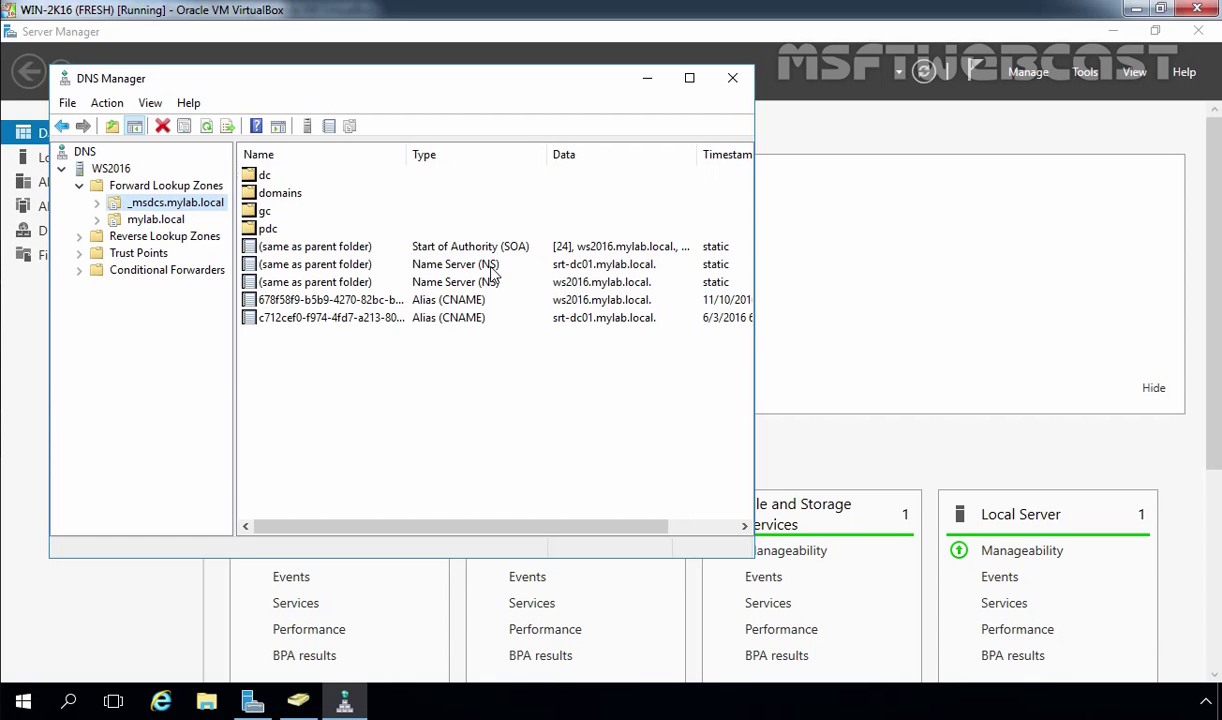
left_click(160, 220)
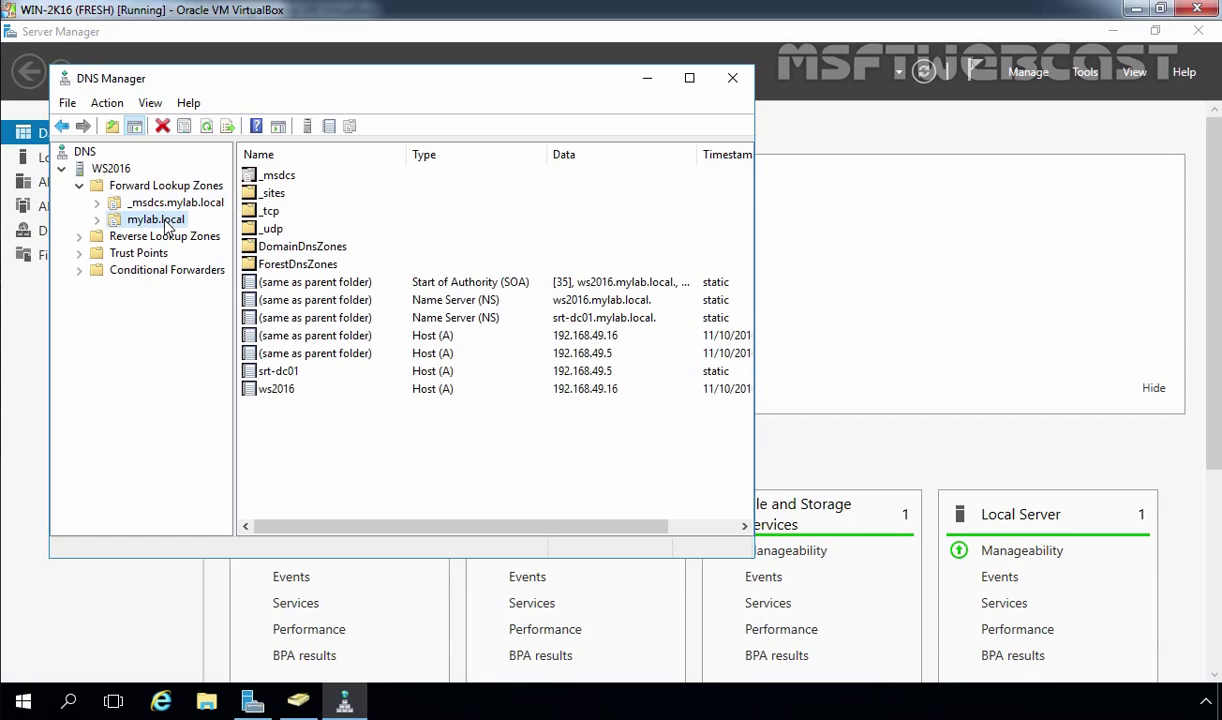
Step: Confirm mylab.local's Name Servers list shows both ws2016 and srt-dc01, then close properties
right_click(166, 224)
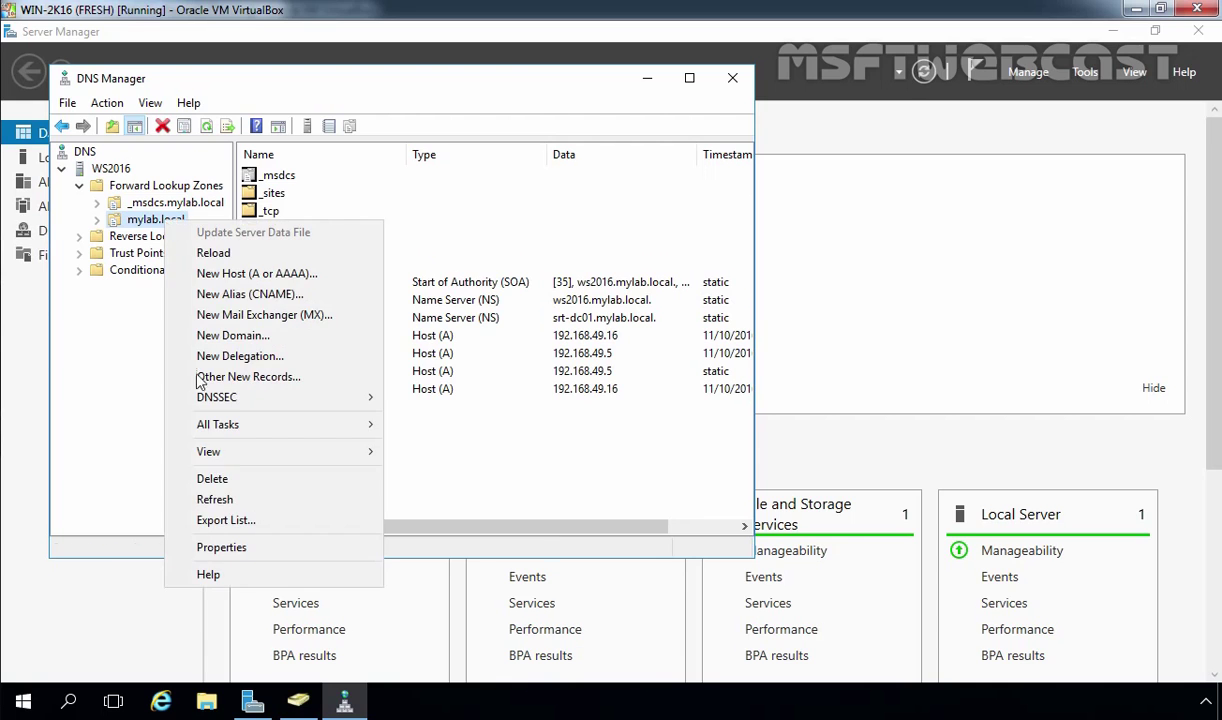
left_click(222, 548)
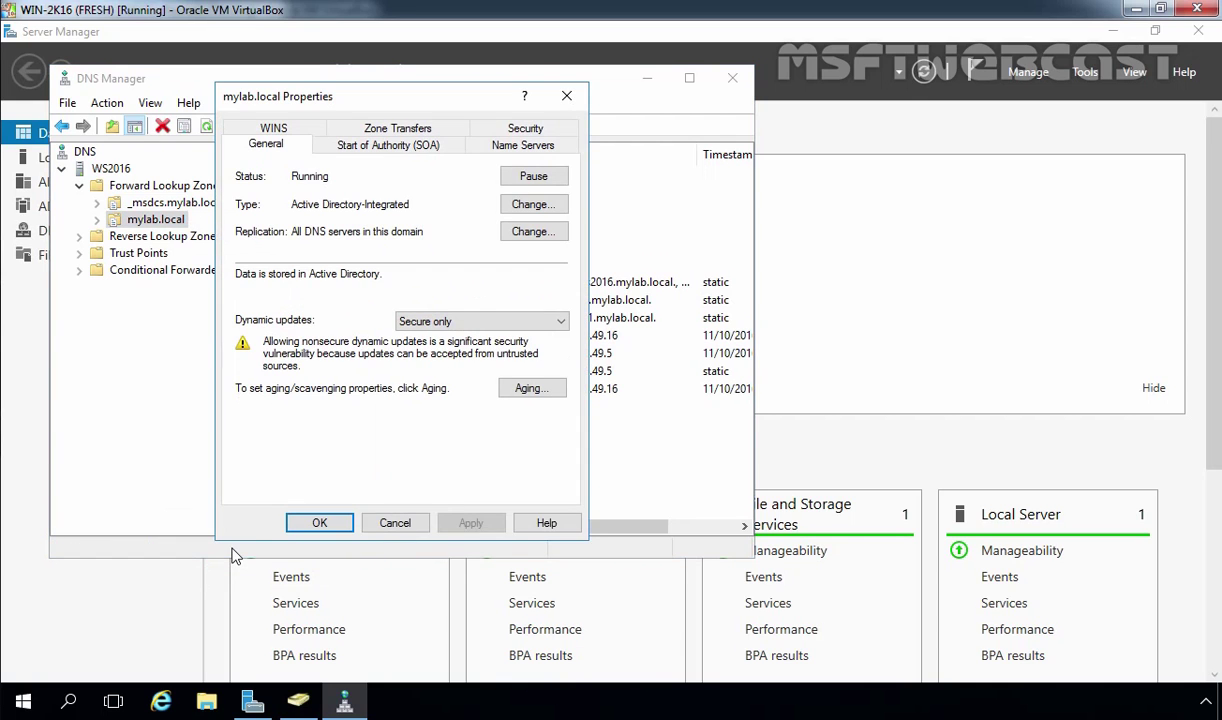
left_click(481, 141)
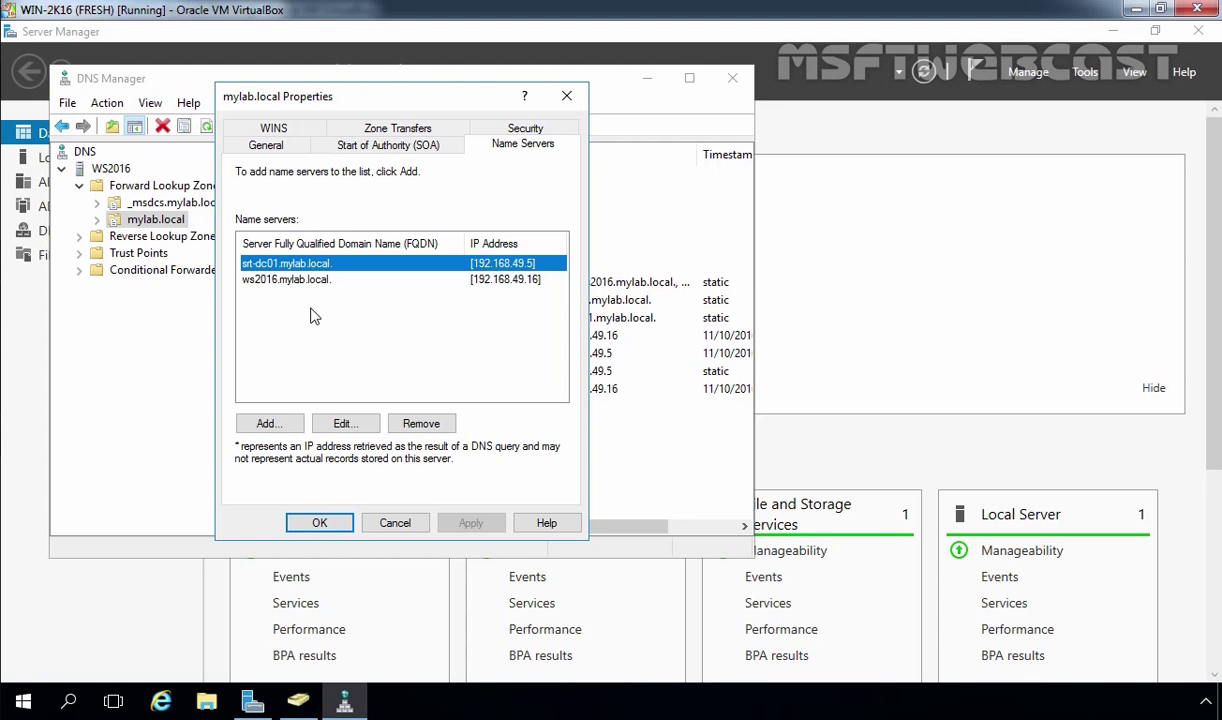
left_click(318, 520)
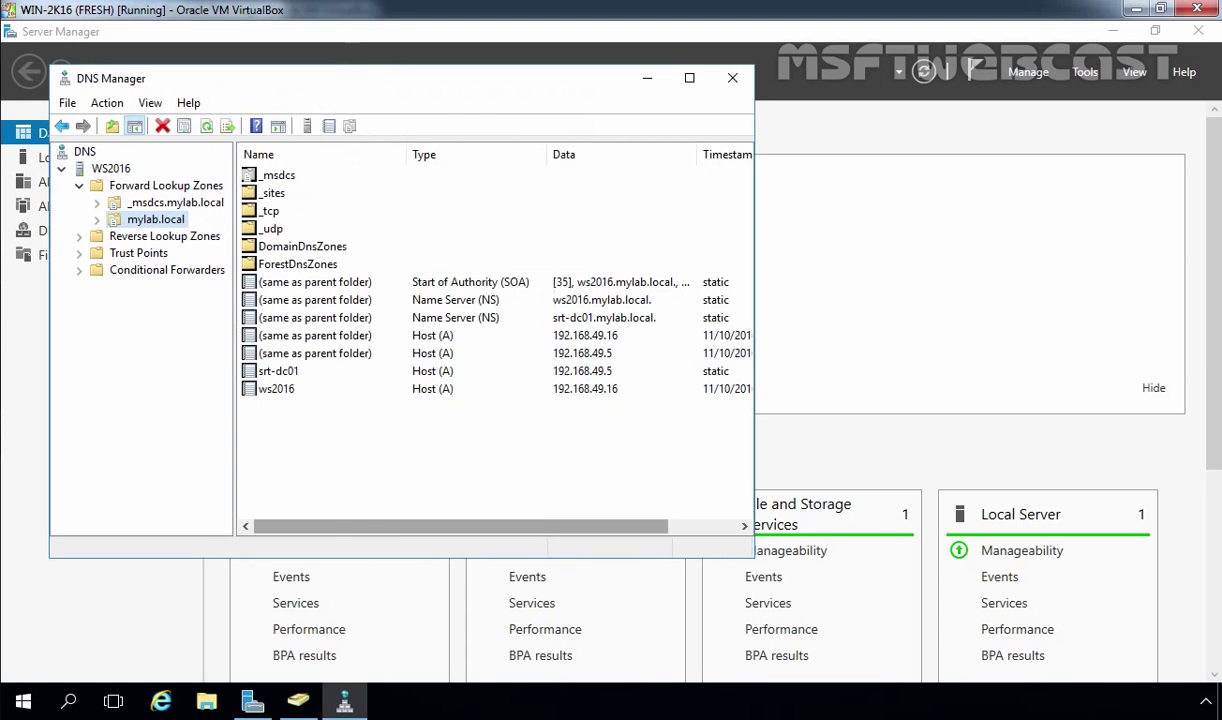
Step: Open Sites and Services and navigate to WS2016's NTDS Settings under Default-First-Site-Name
left_click(1085, 72)
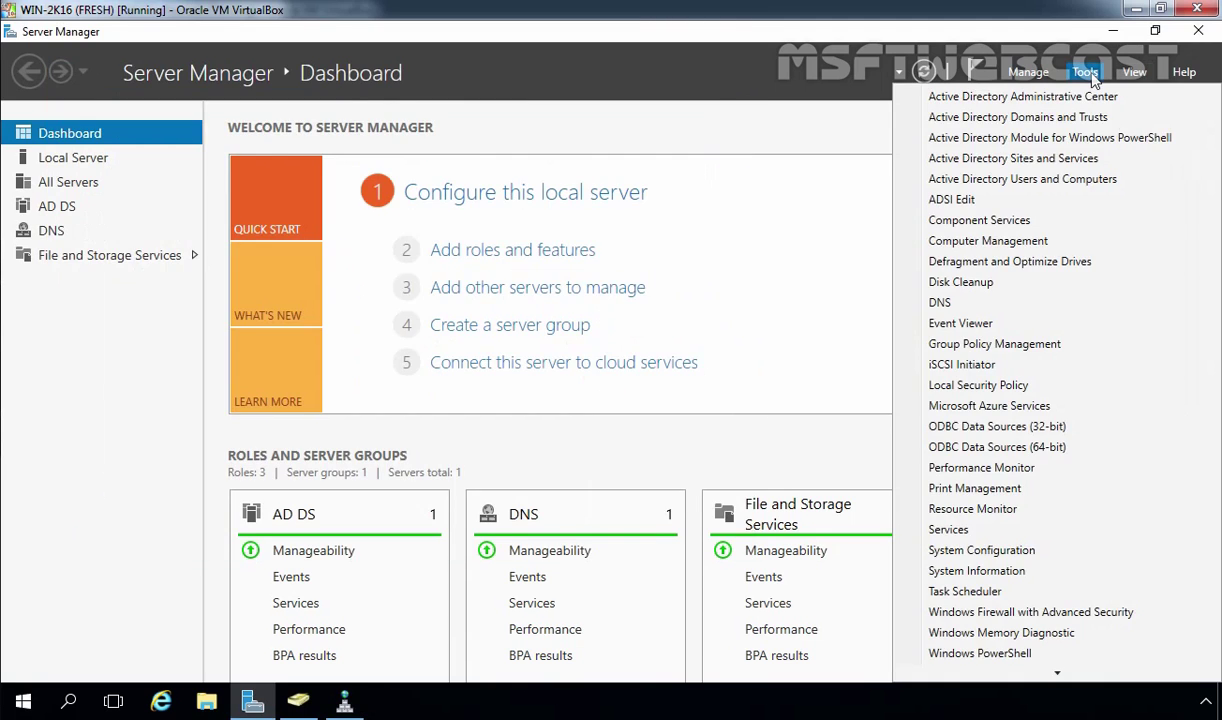
left_click(1037, 160)
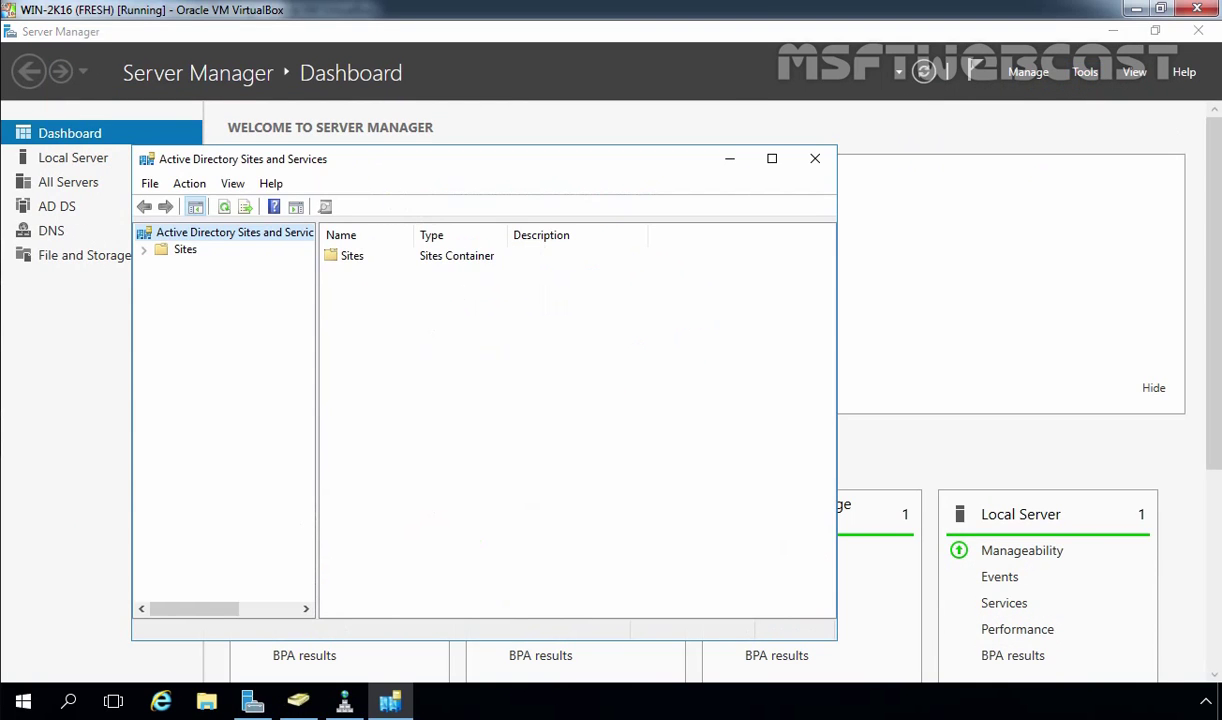
double_click(185, 249)
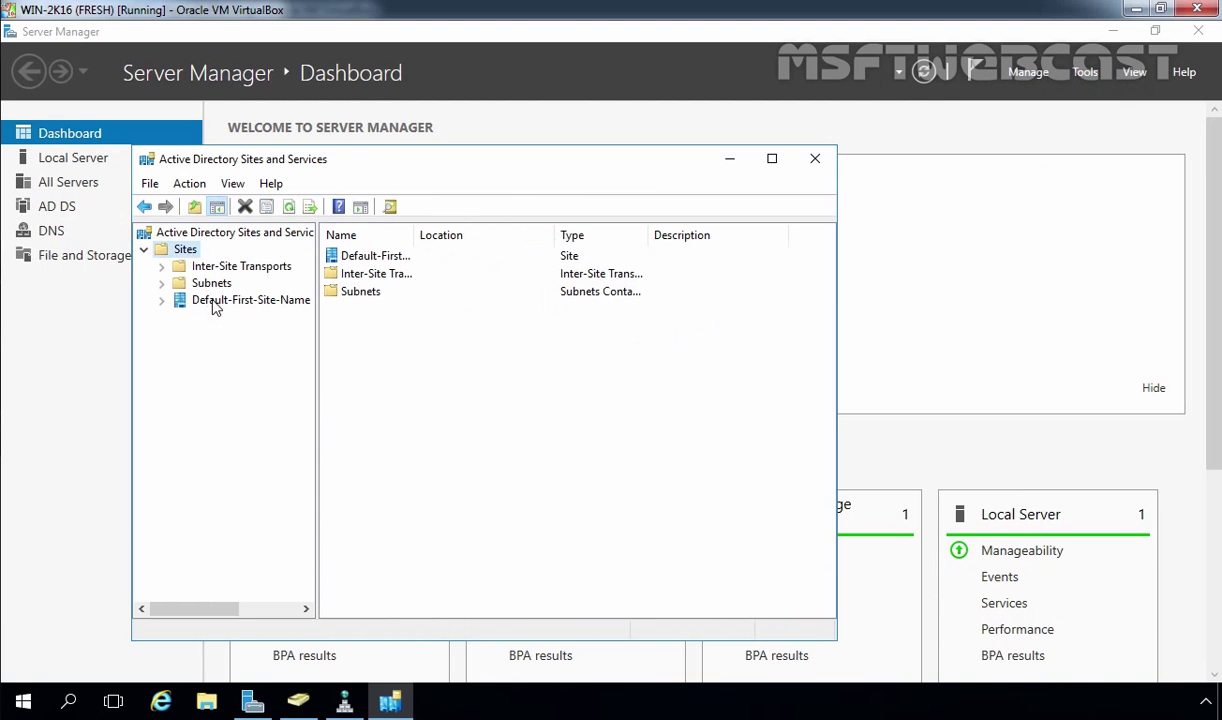
double_click(205, 300)
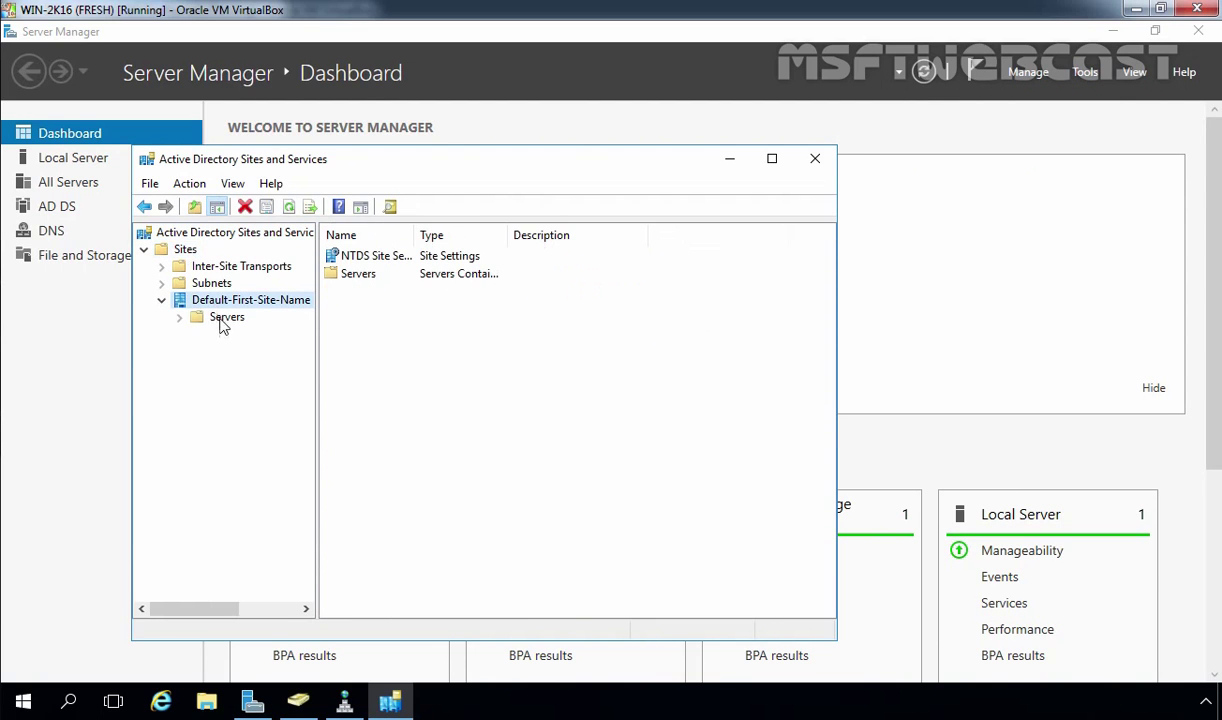
left_click(225, 322)
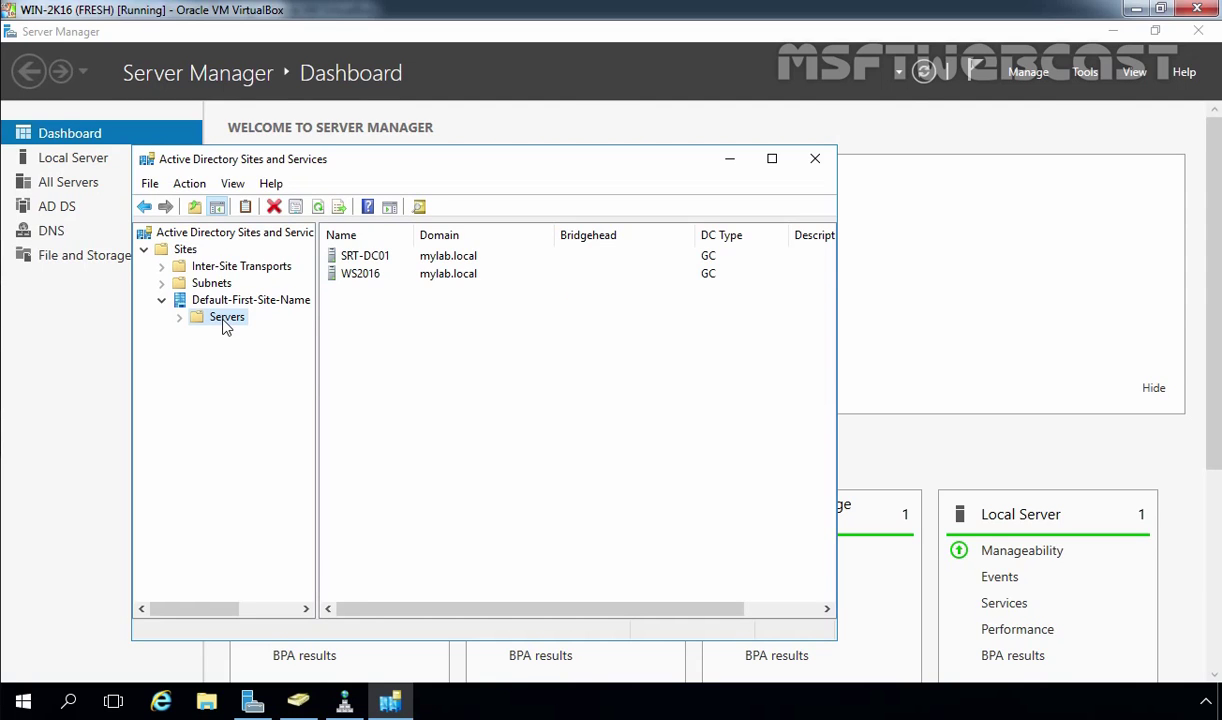
double_click(224, 318)
left_click(245, 351)
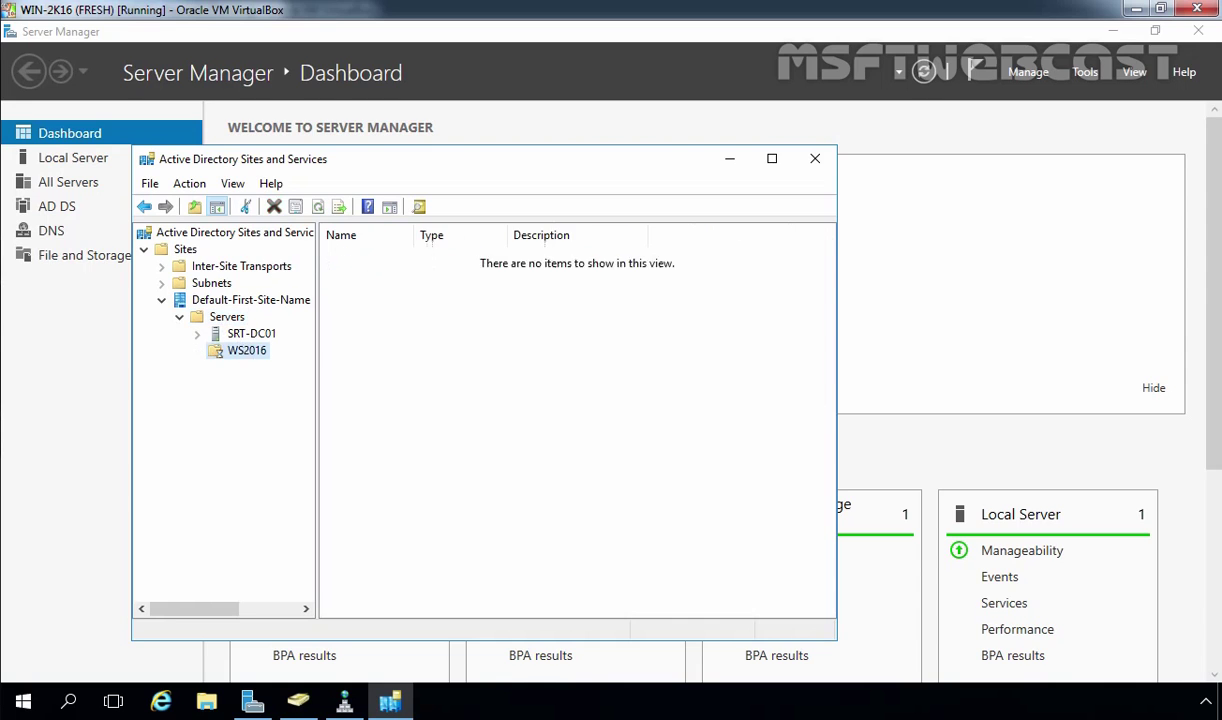
double_click(247, 352)
left_click(262, 369)
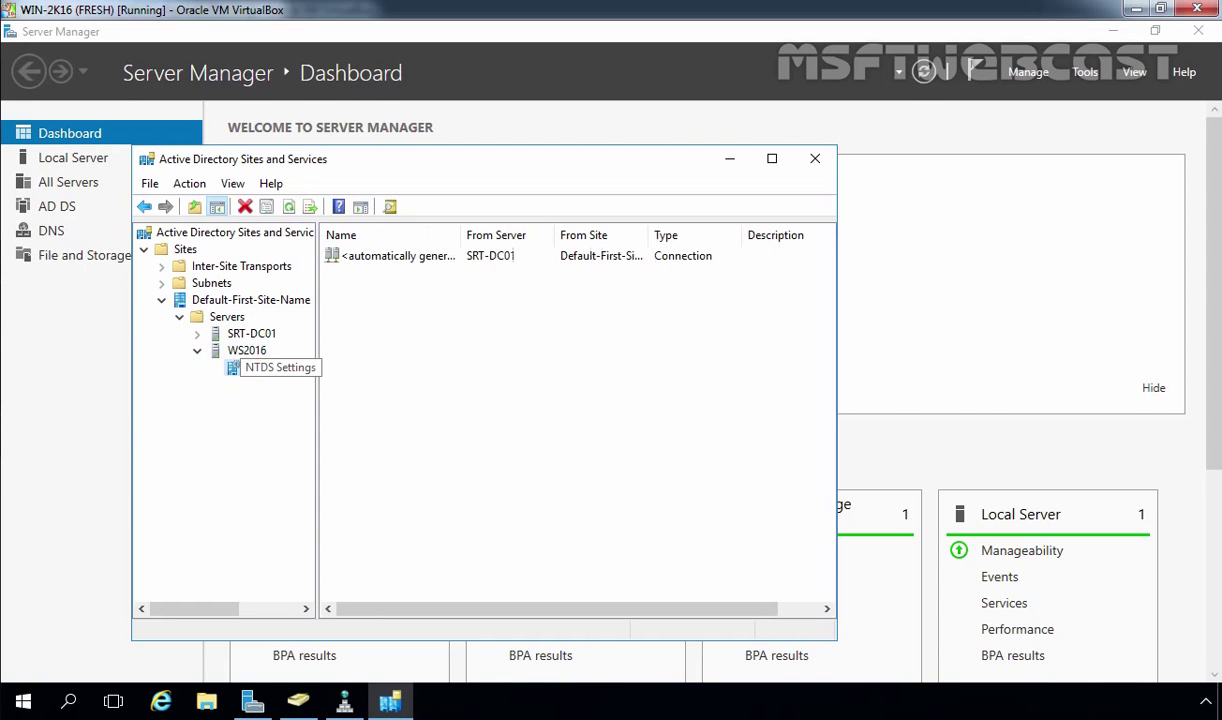
Step: Replicate Now on the automatically generated connection from SRT-DC01 and acknowledge success
left_click(403, 262)
right_click(403, 262)
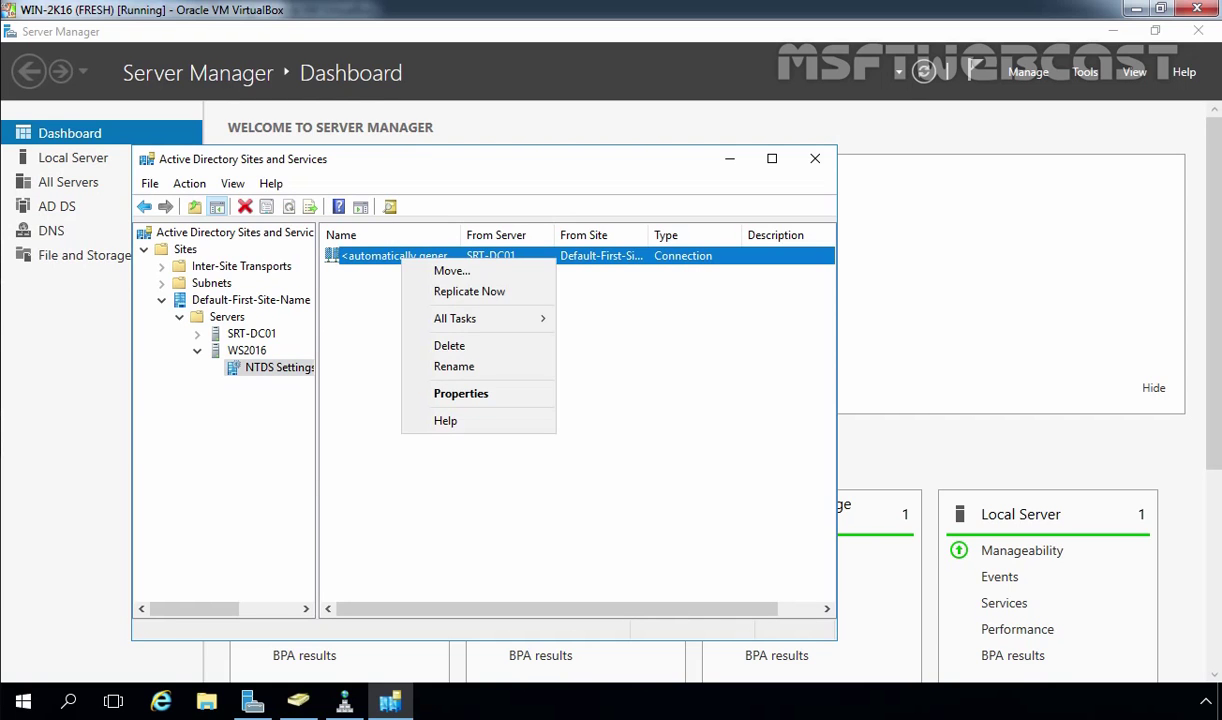
left_click(469, 291)
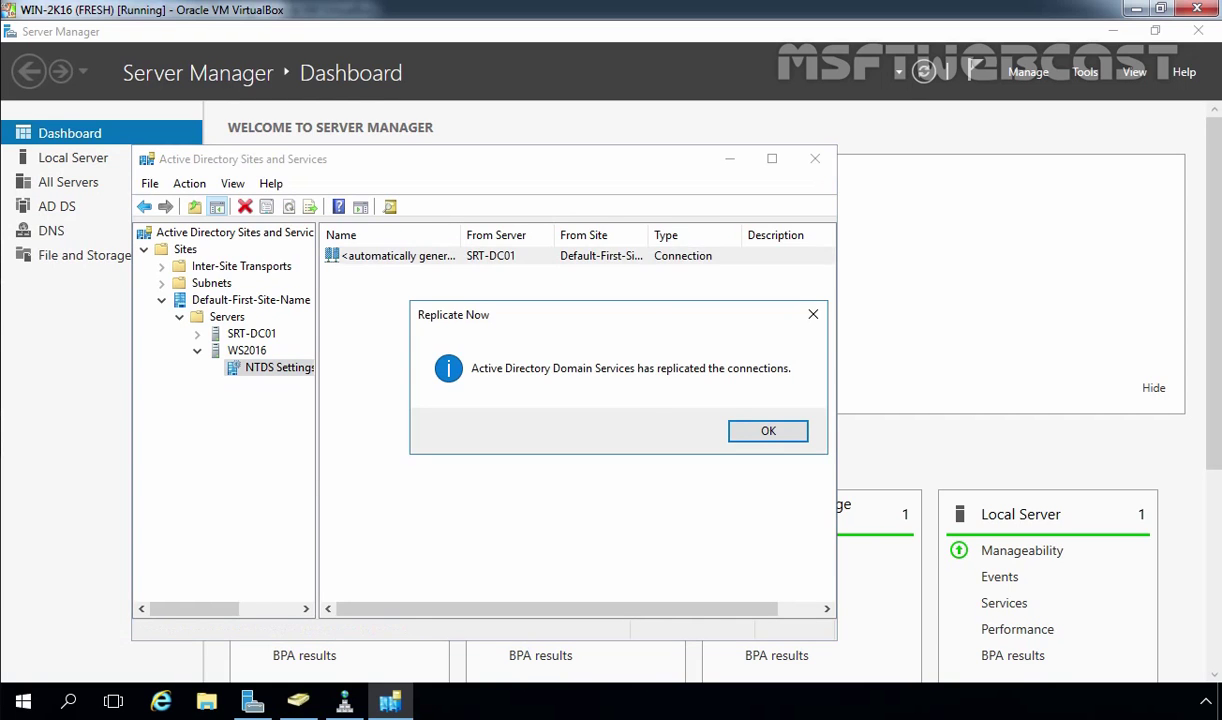
left_click(718, 415)
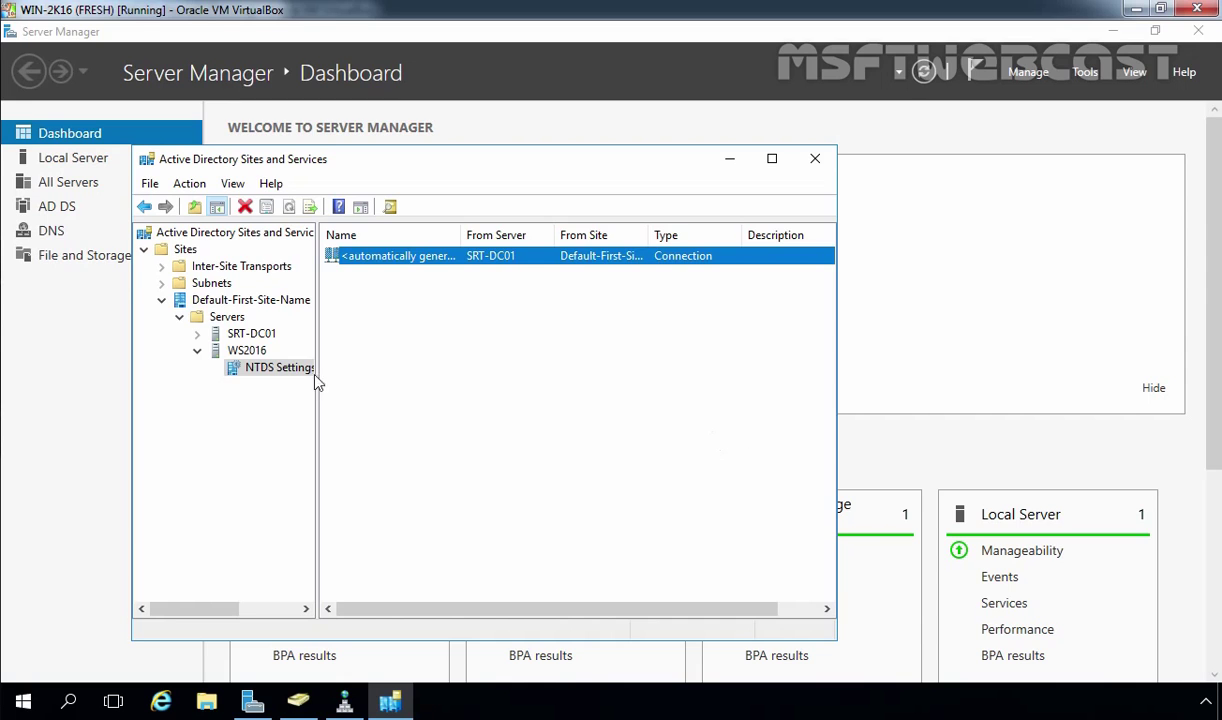
Step: Run Check Replication Topology on SRT-DC01's NTDS Settings and acknowledge the message
left_click(238, 338)
double_click(238, 338)
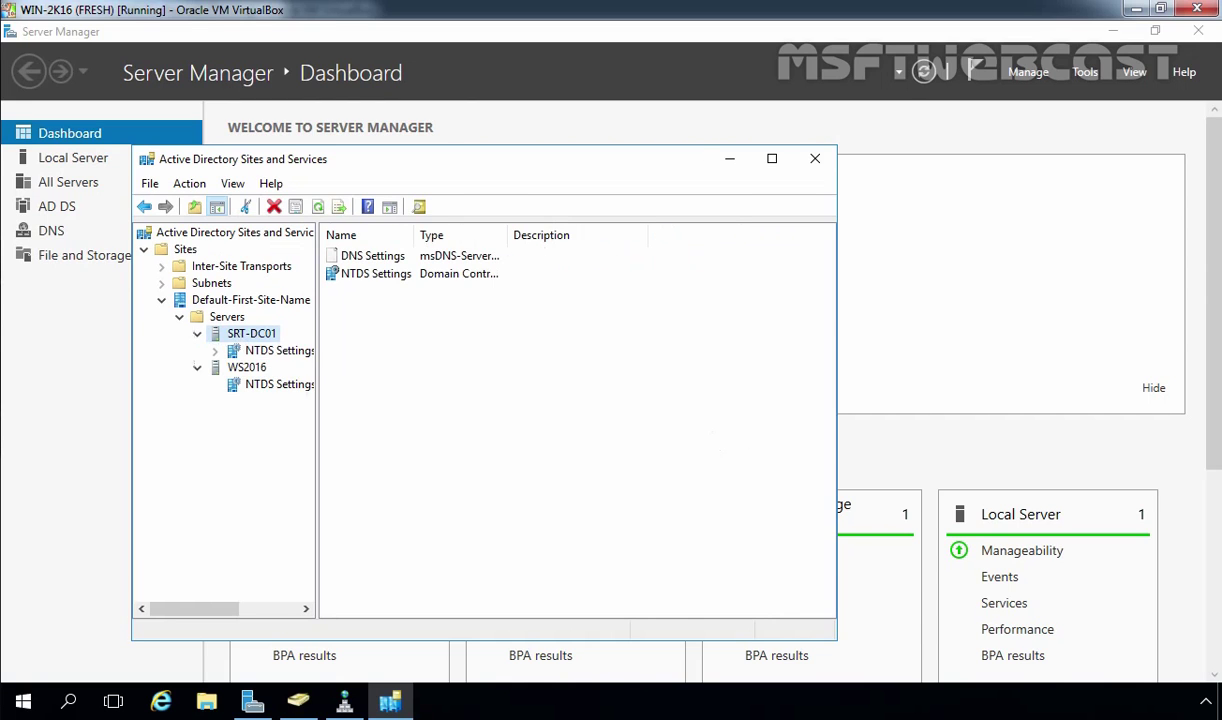
left_click(252, 351)
right_click(250, 352)
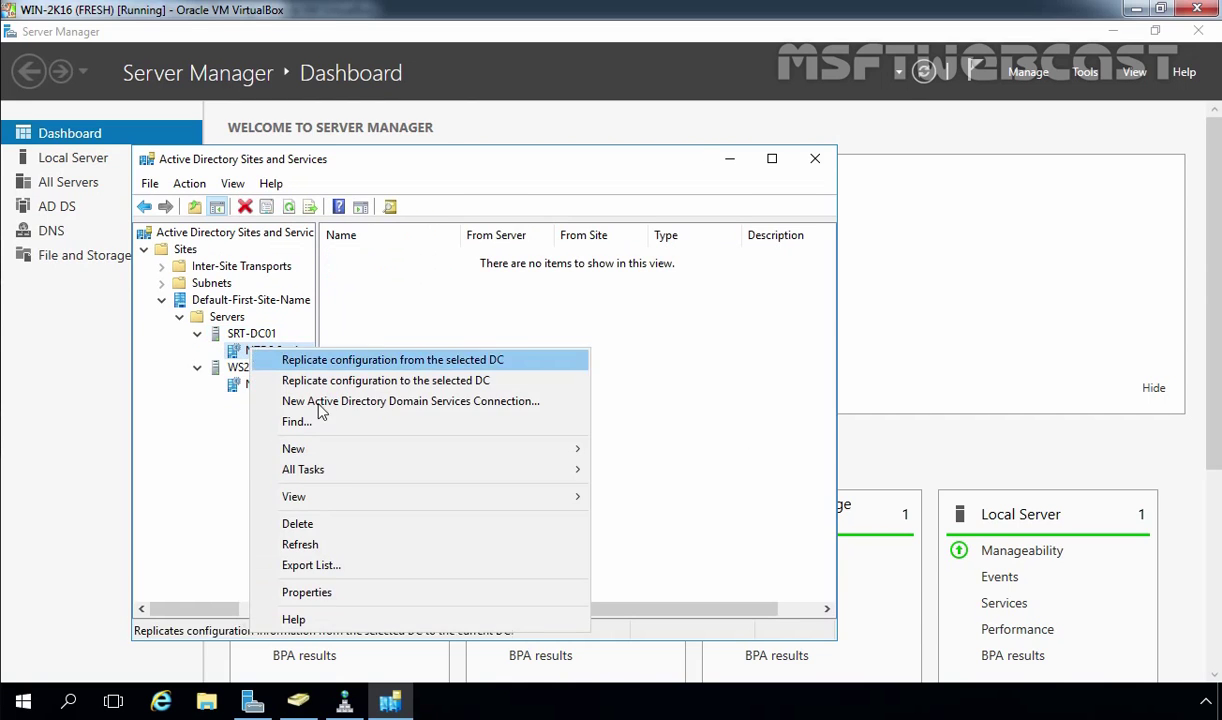
left_click(362, 546)
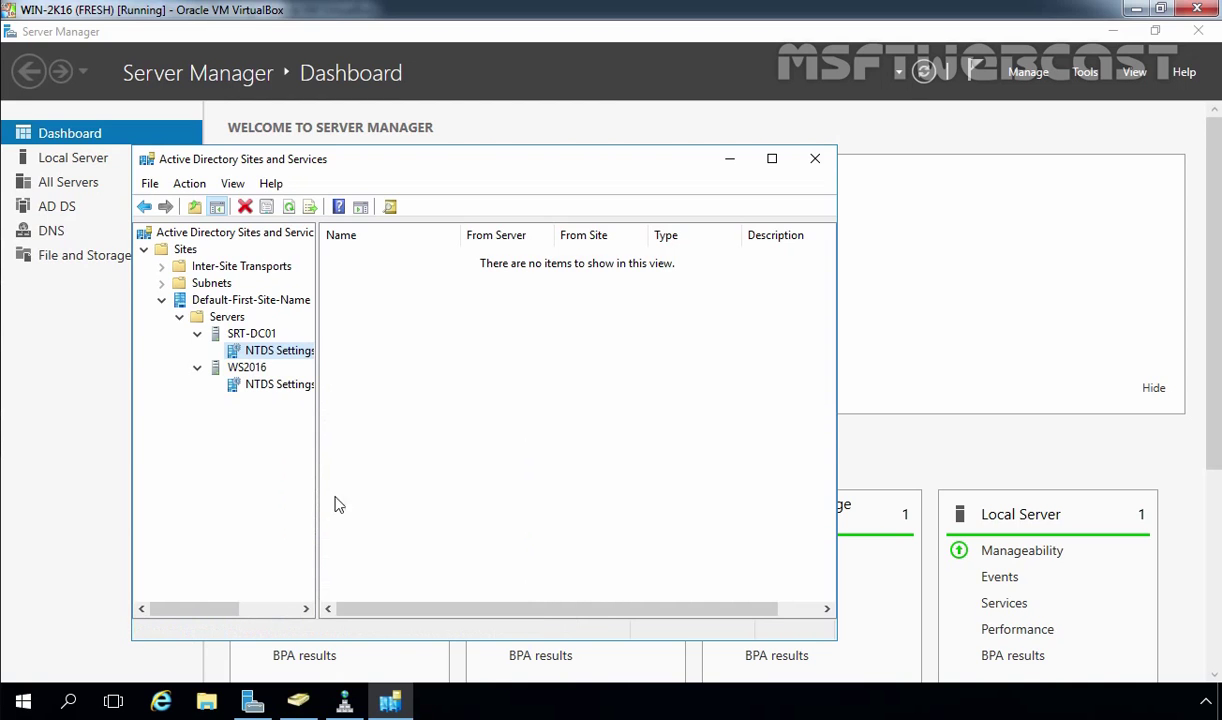
right_click(284, 352)
mouse_move(483, 483)
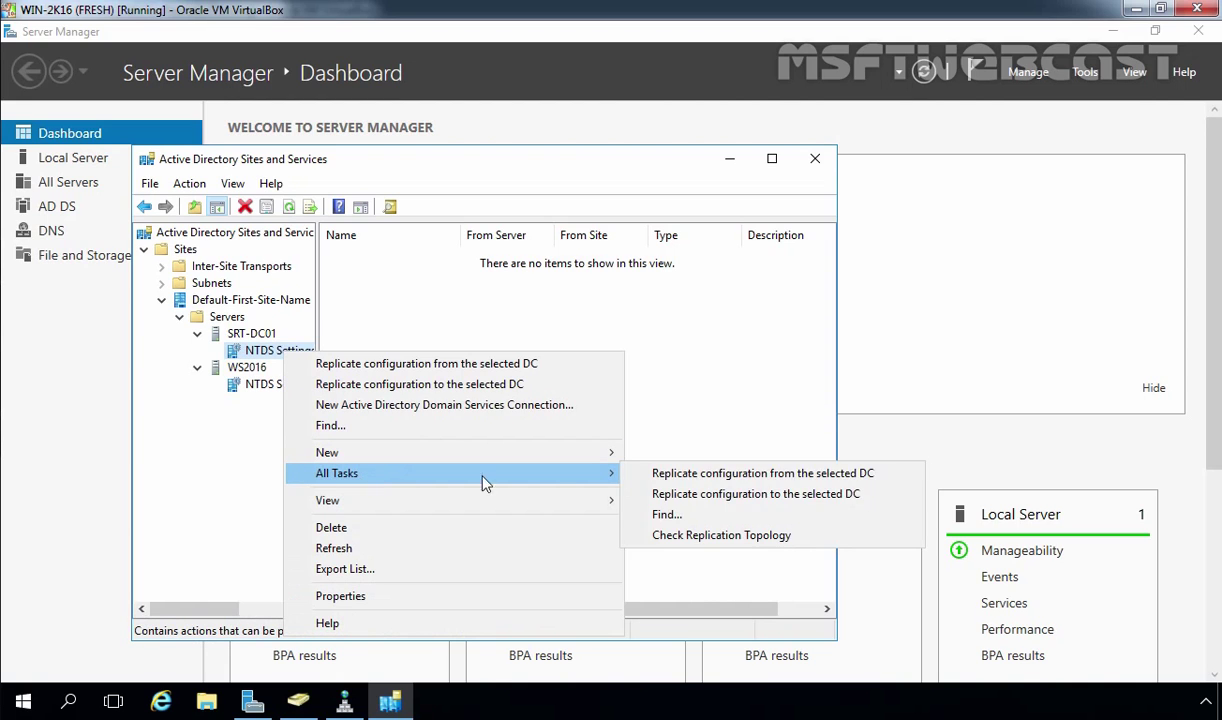
left_click(665, 530)
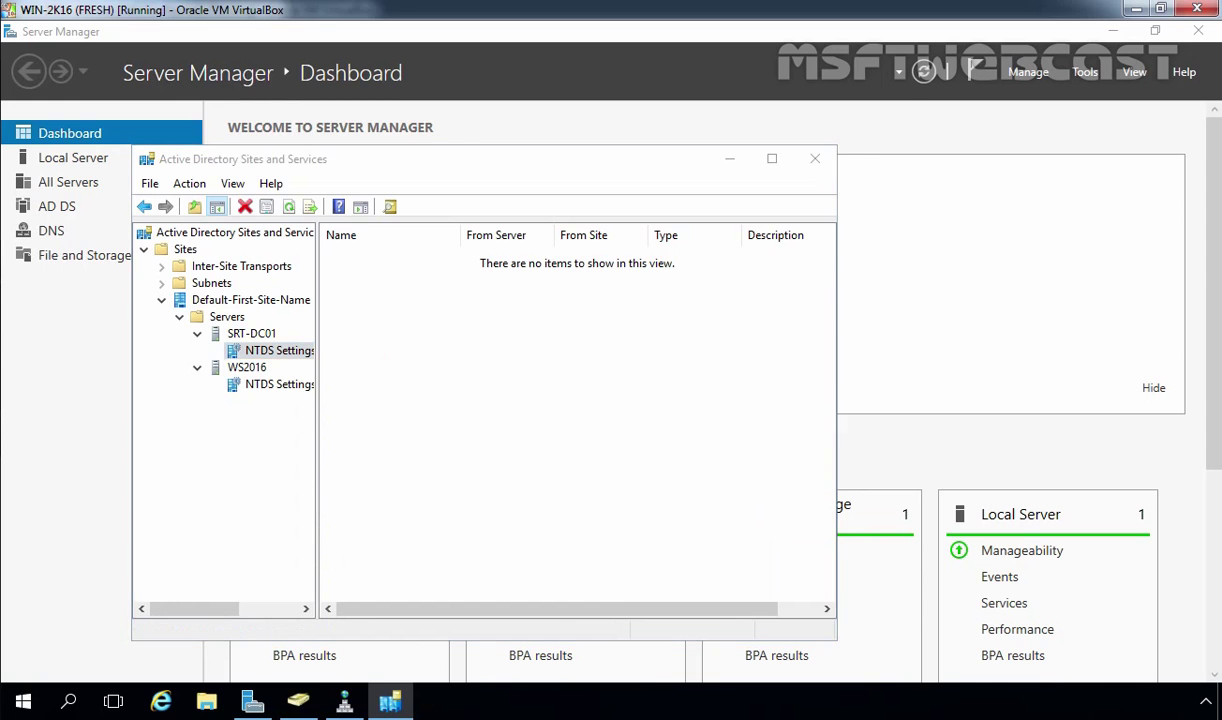
left_click(772, 452)
Step: Refresh SRT-DC01's NTDS Settings connection list, which still shows no connections
right_click(486, 354)
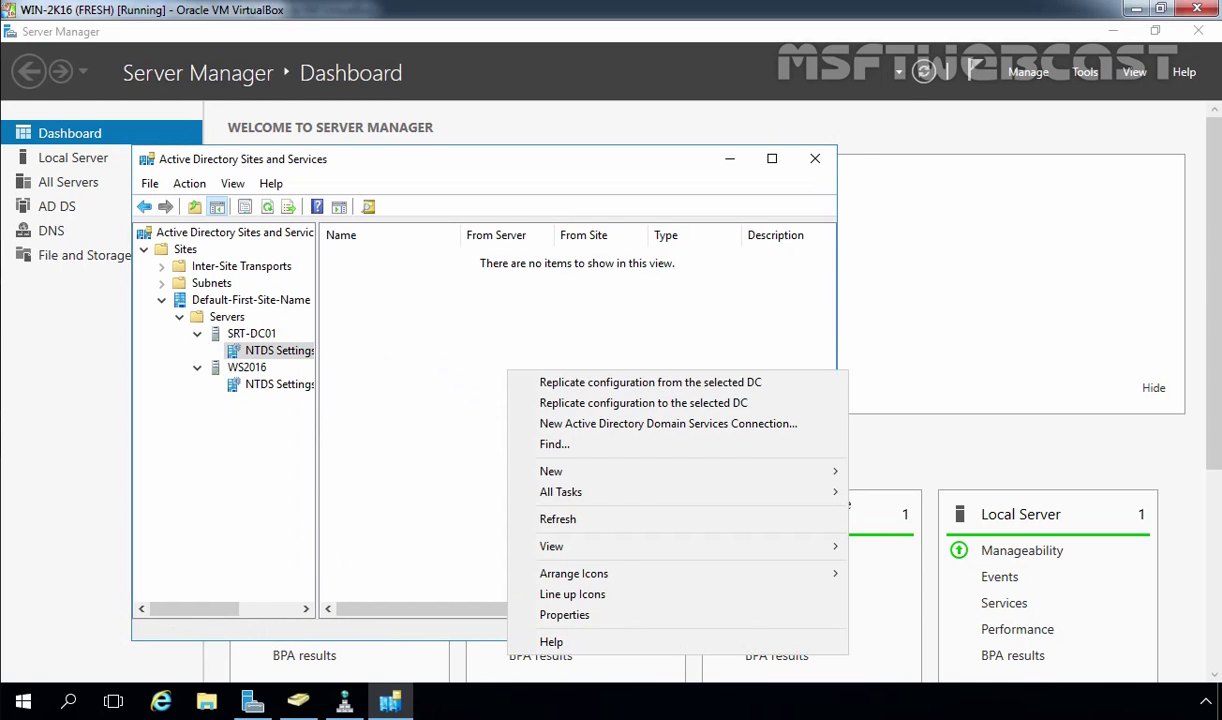
left_click(528, 500)
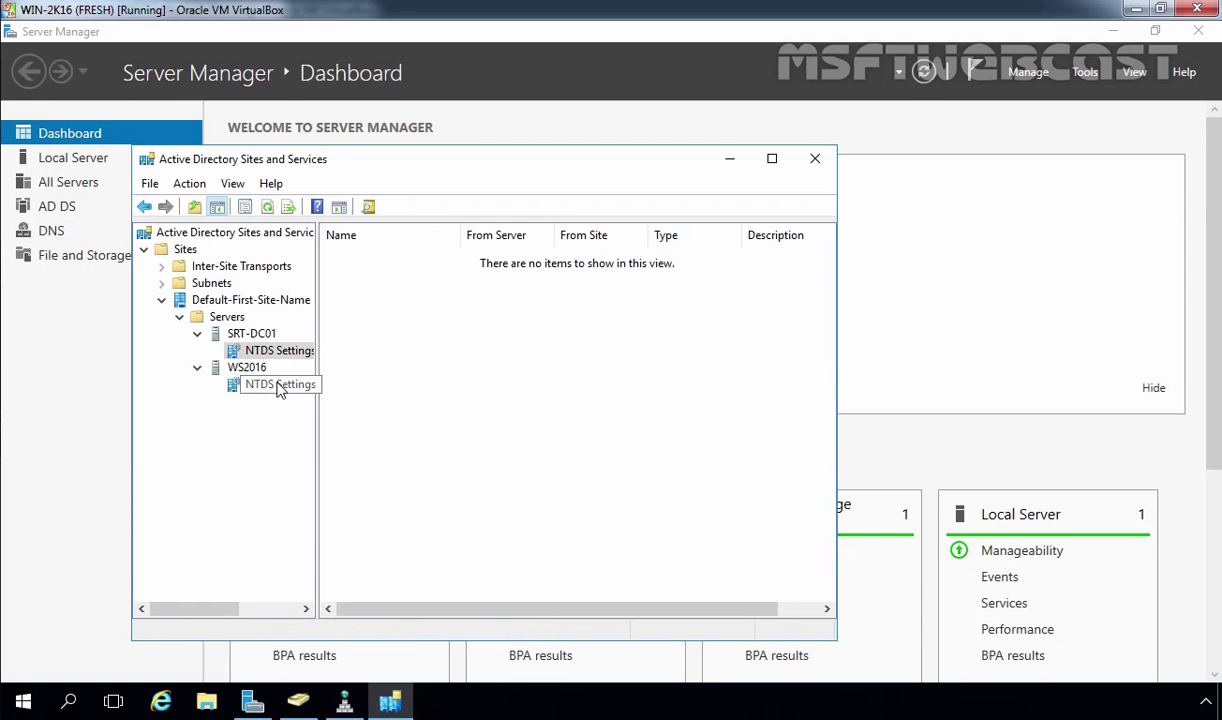
left_click(266, 352)
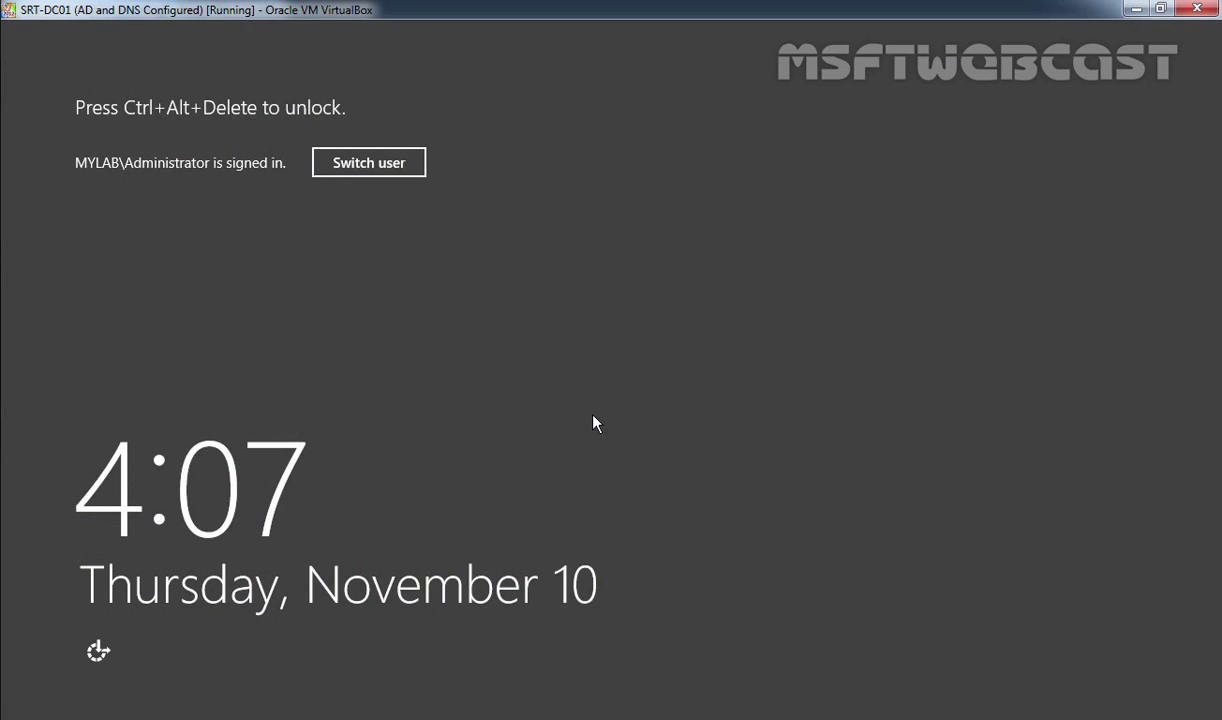
Step: Sign back in to SRT-DC01 with the account password and launch dssite.msc
key("ctrl+alt+Delete")
type("••••••")
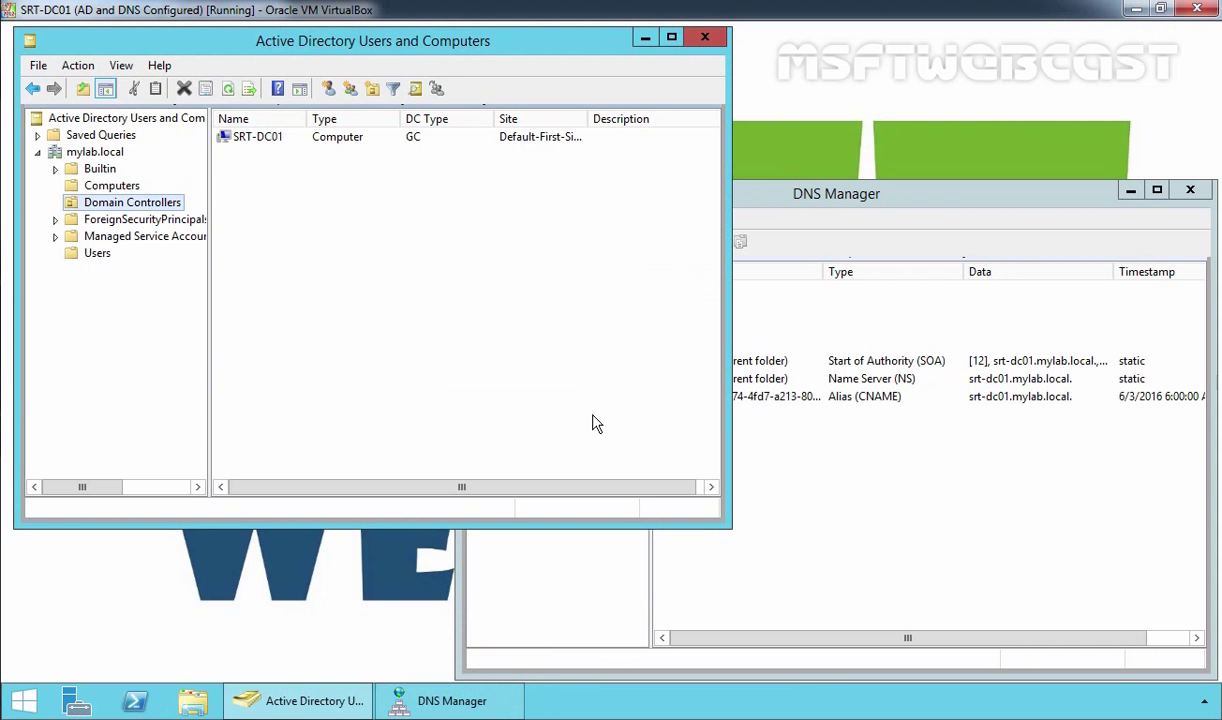
key("super+r")
type("dssite.msc")
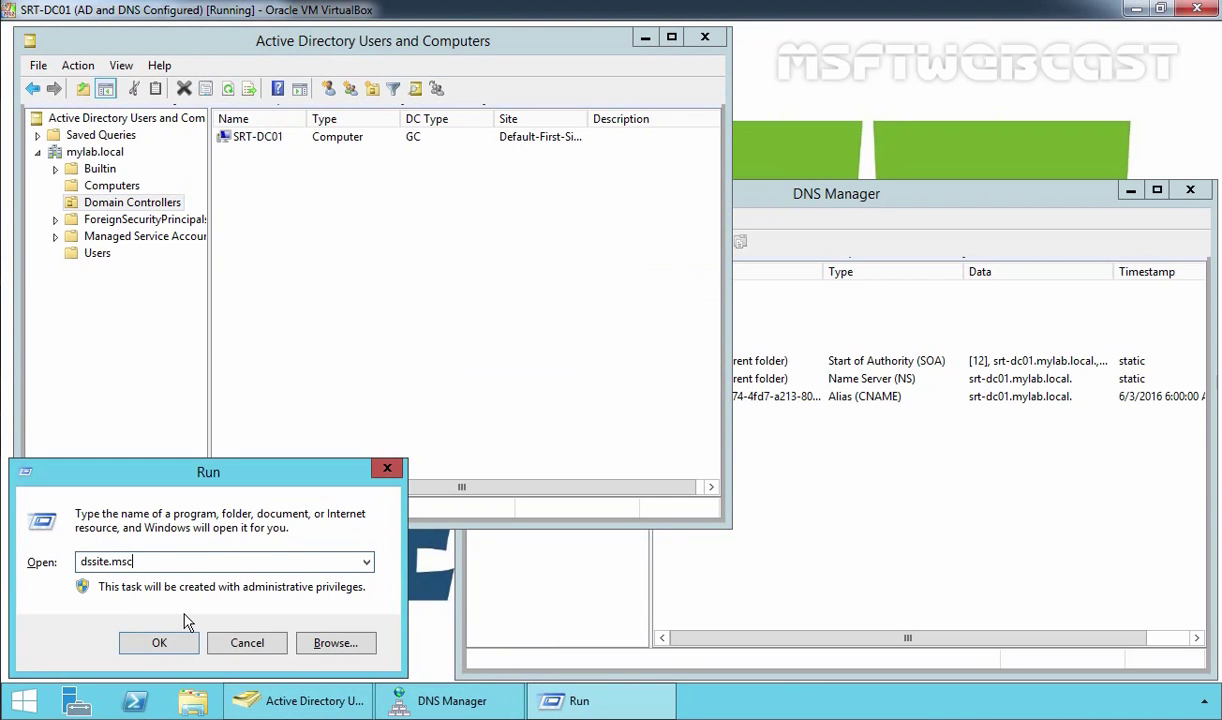
key("Return")
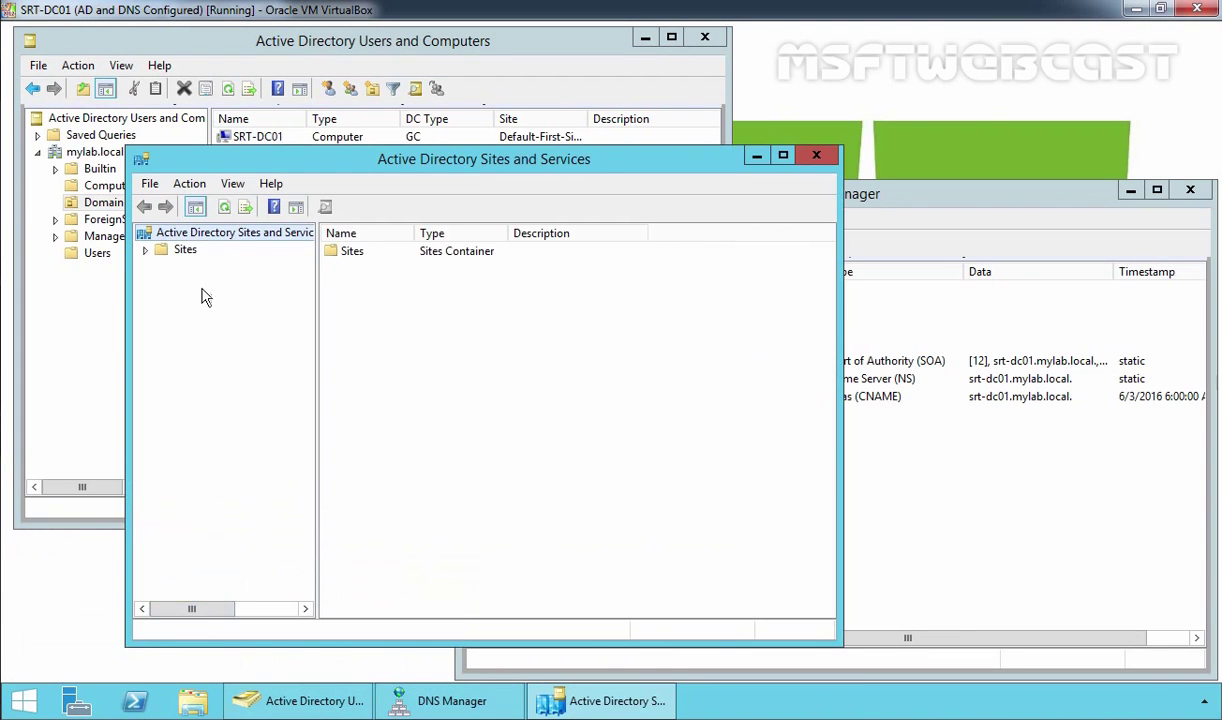
Step: Expand Sites > Default-First-Site-Name > Servers > SRT-DC01 and select its NTDS Settings
left_click(184, 250)
double_click(184, 250)
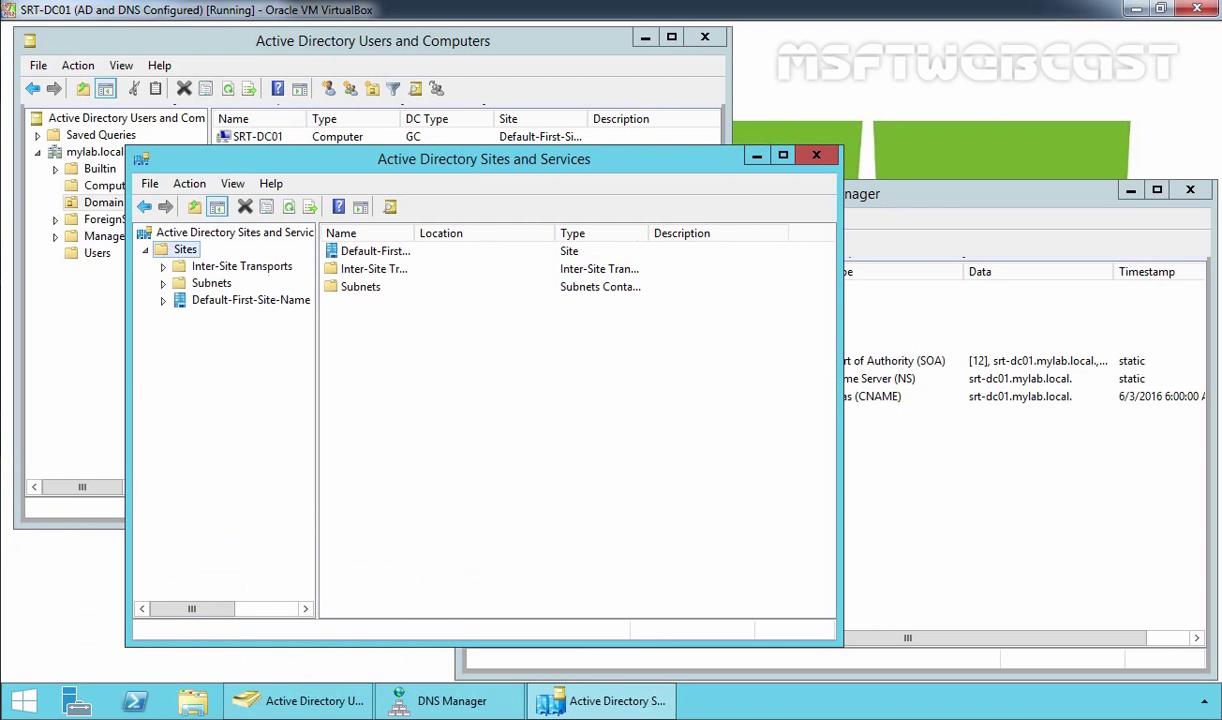
left_click(250, 300)
left_click(163, 300)
double_click(226, 317)
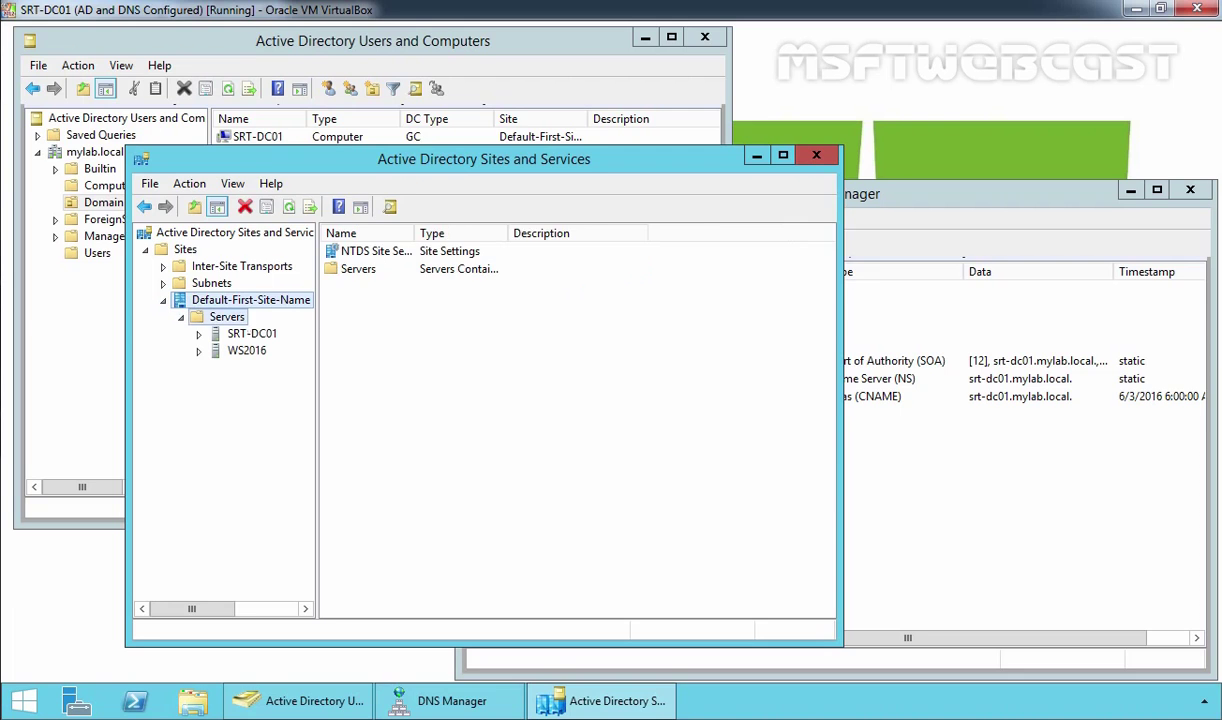
left_click(251, 333)
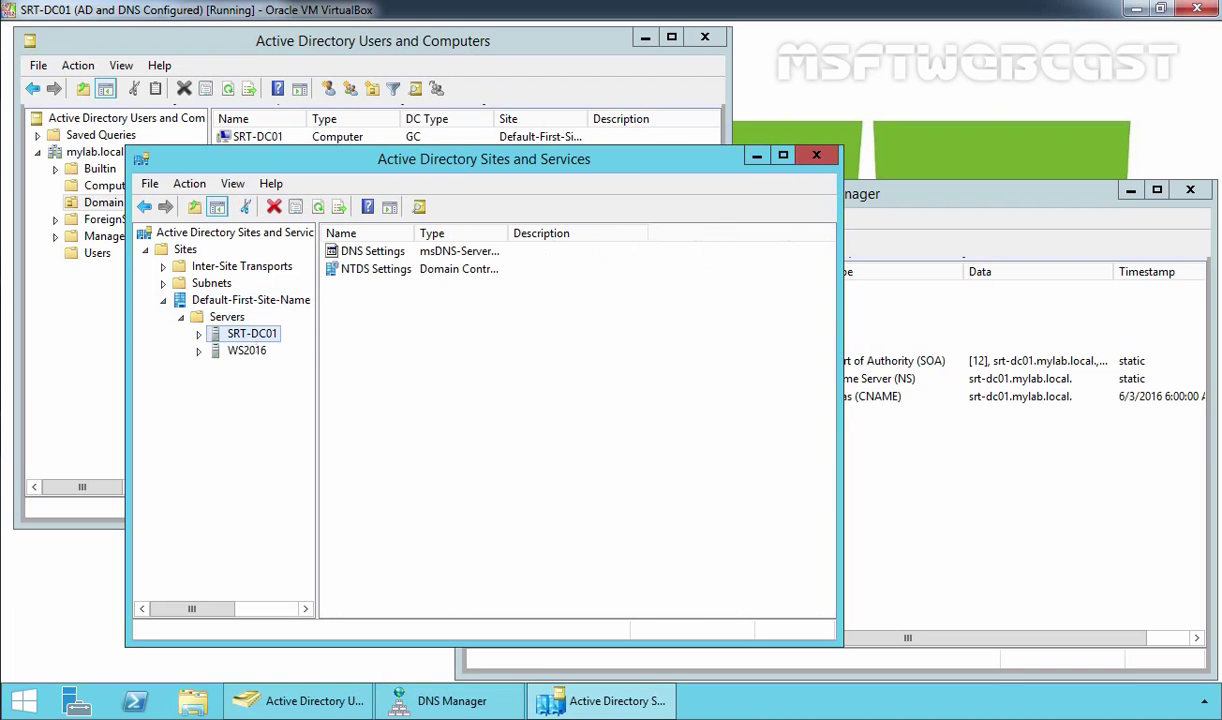
double_click(240, 334)
left_click(270, 352)
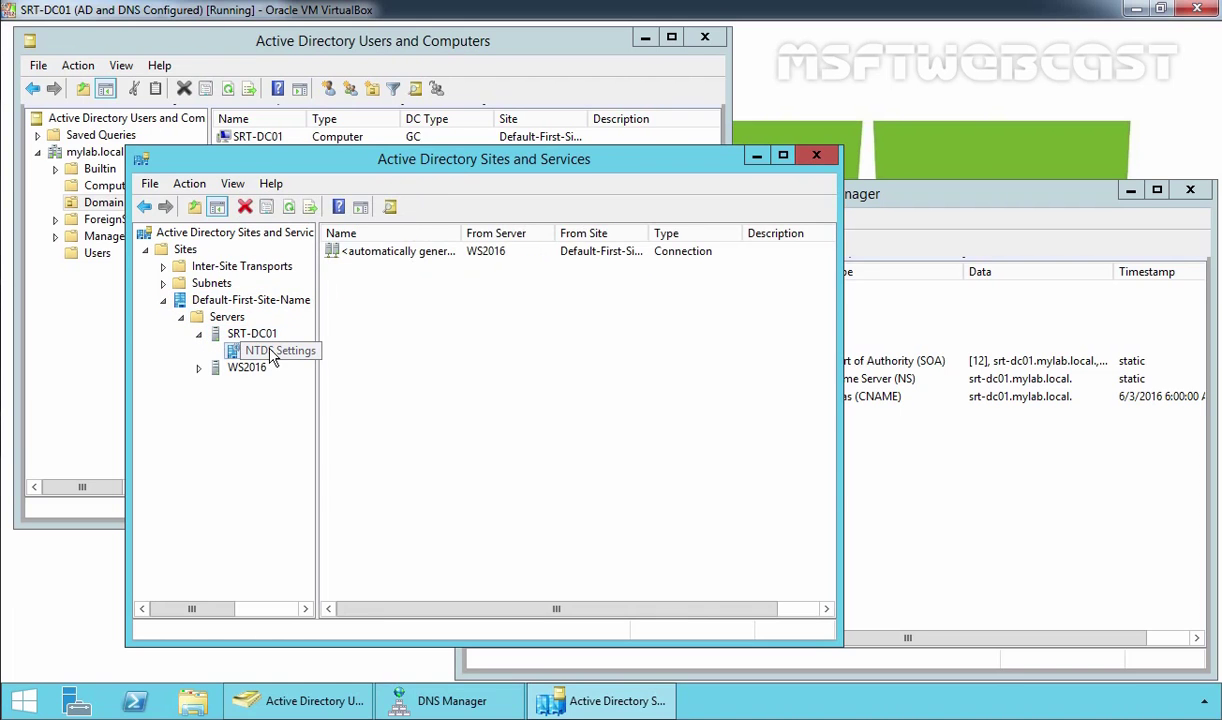
Step: Run Check Replication Topology on SRT-DC01's NTDS Settings, then refresh the connection list
right_click(270, 357)
mouse_move(325, 426)
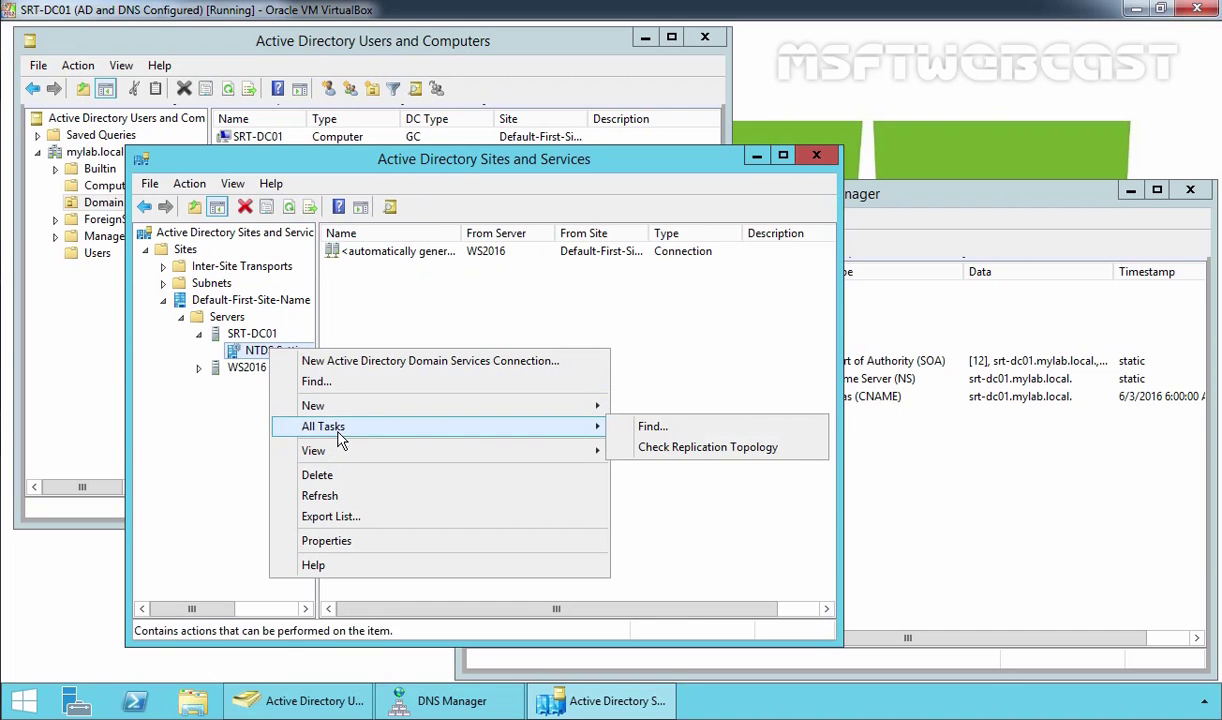
left_click(704, 447)
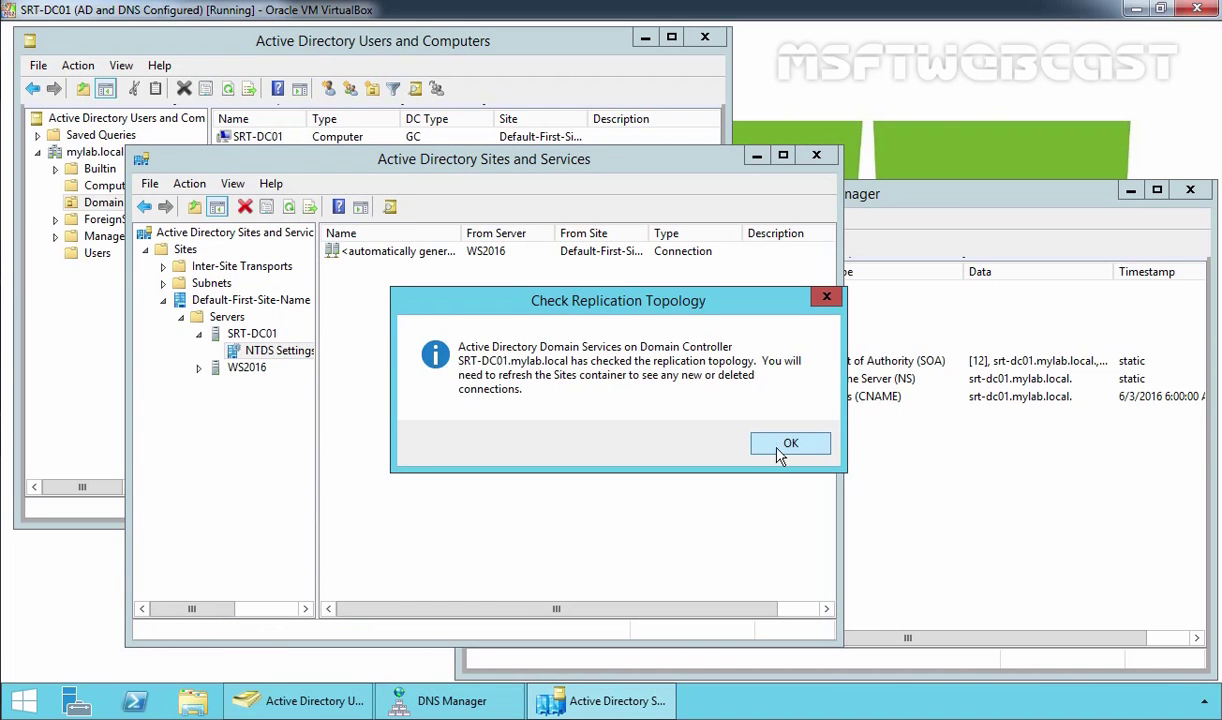
left_click(784, 444)
right_click(459, 318)
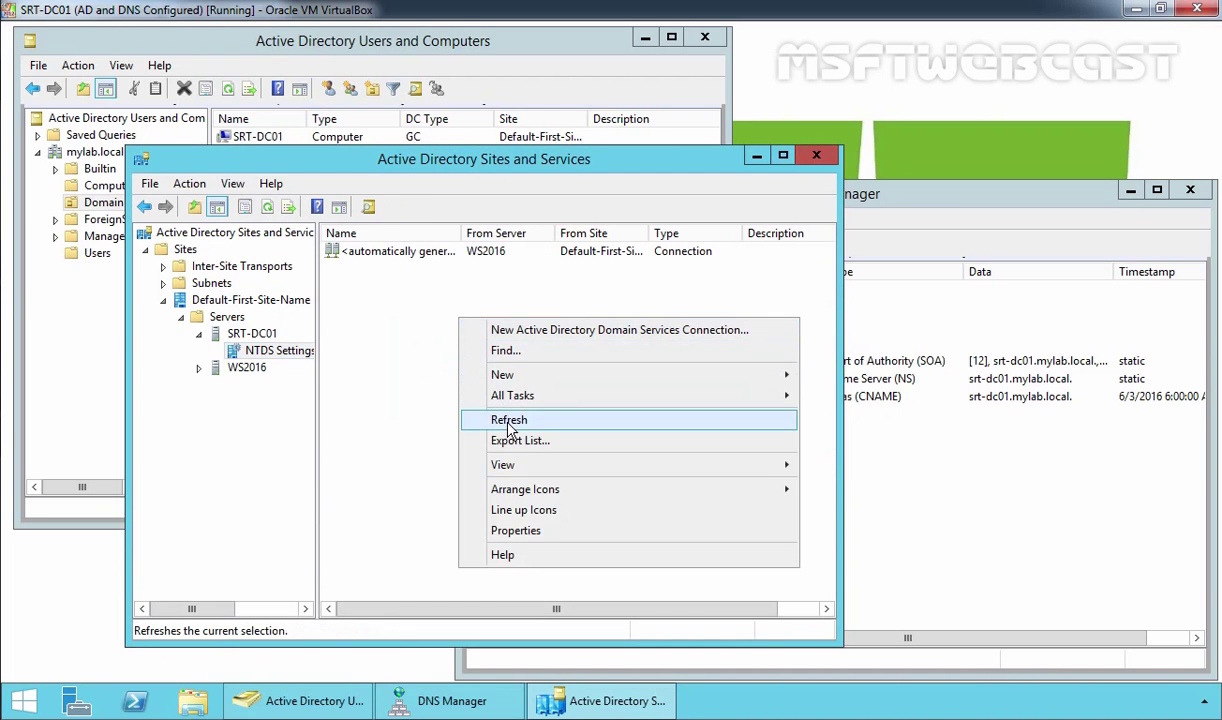
left_click(509, 420)
Step: Replicate Now on SRT-DC01's connection from WS2016 and acknowledge the success message
left_click(387, 262)
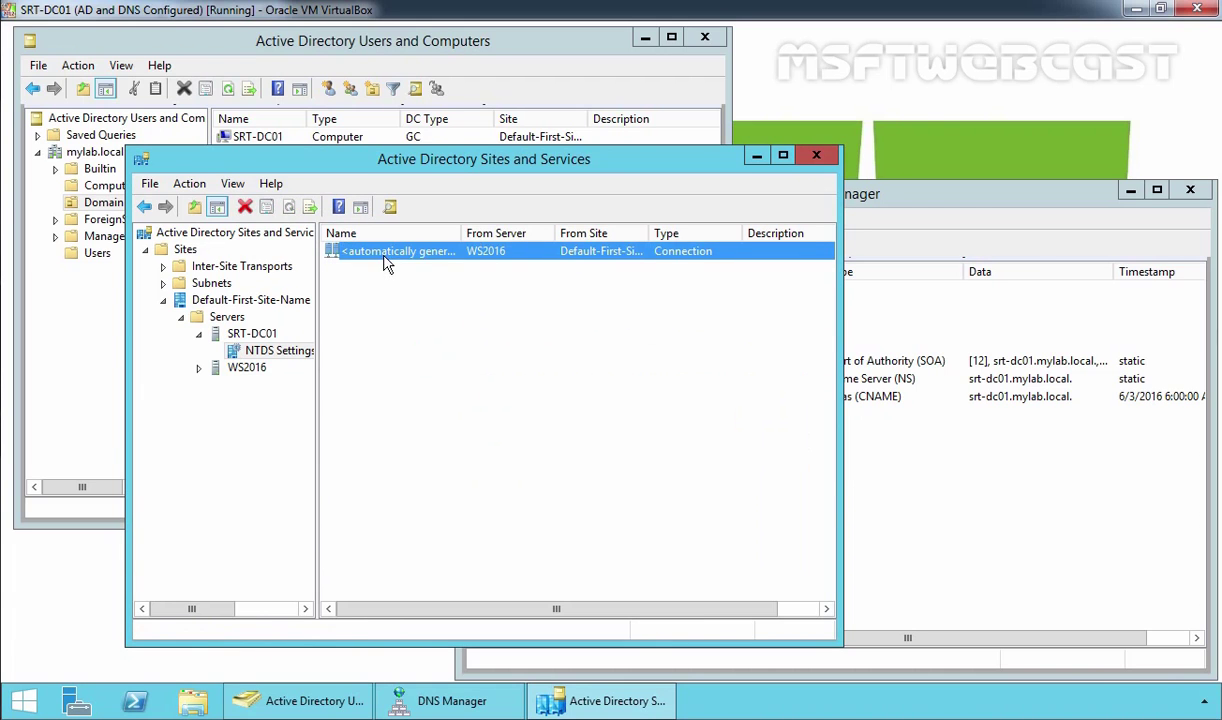
right_click(387, 262)
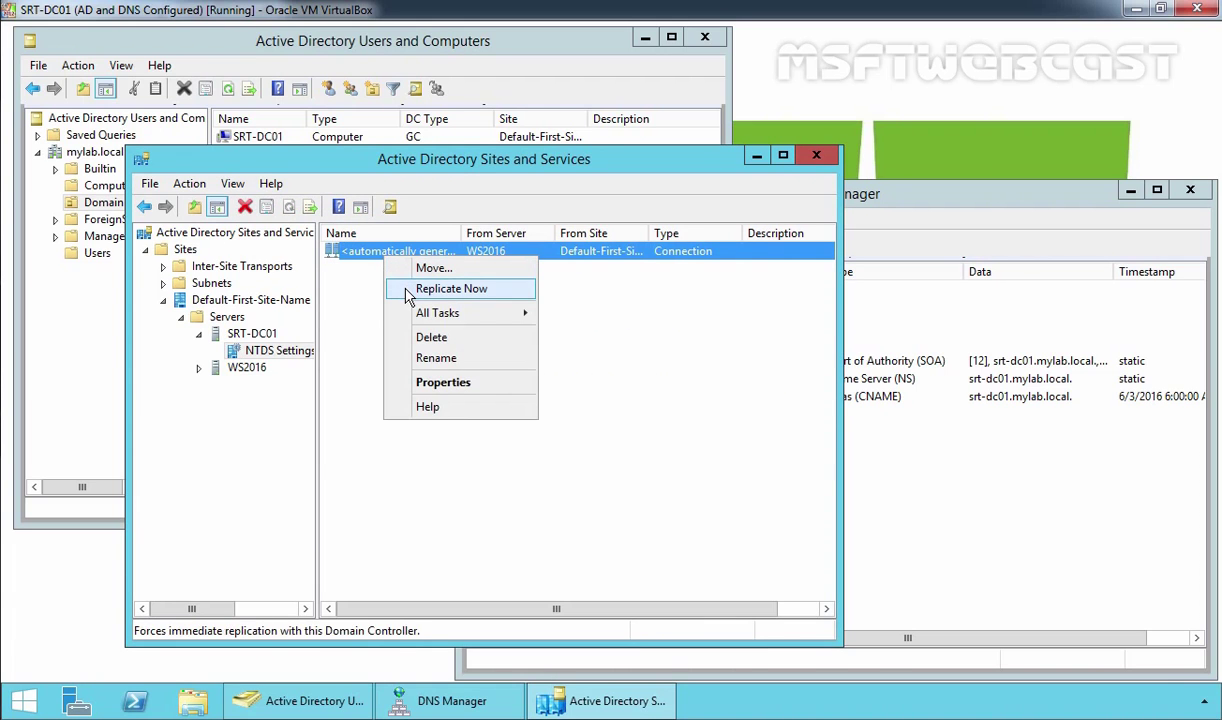
left_click(451, 289)
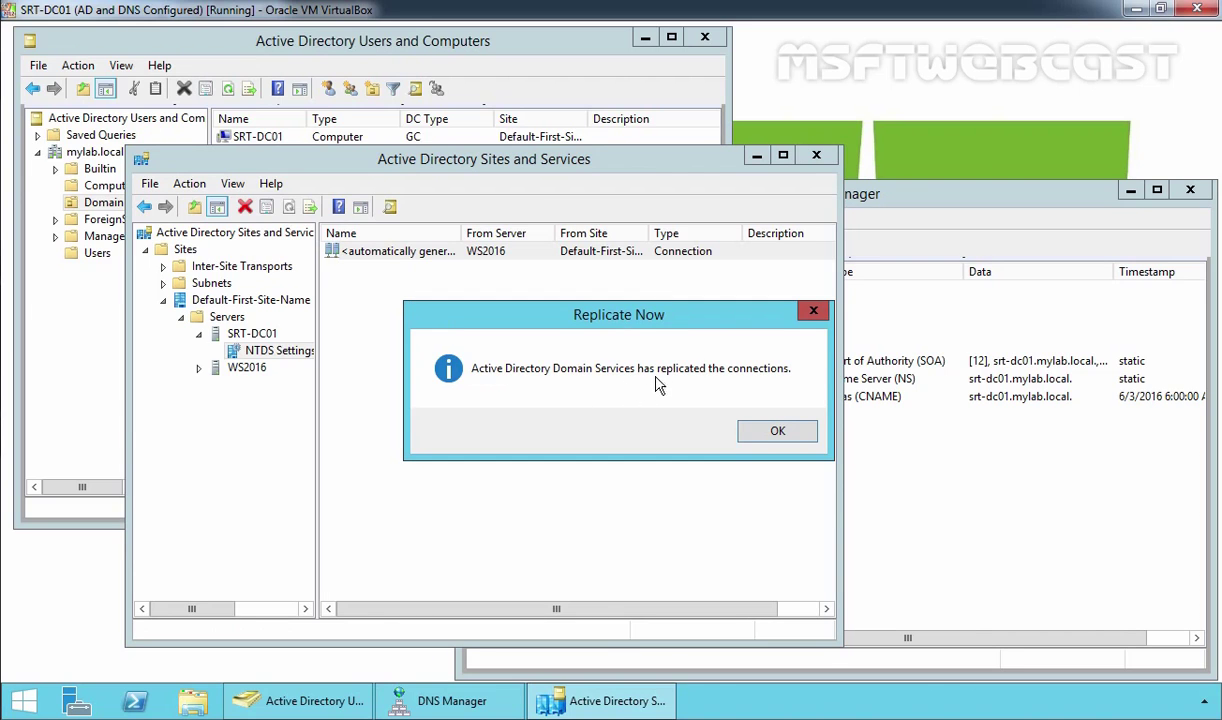
left_click(775, 431)
Step: Under WS2016's NTDS Settings, force replication on the connection from SRT-DC01
left_click(250, 368)
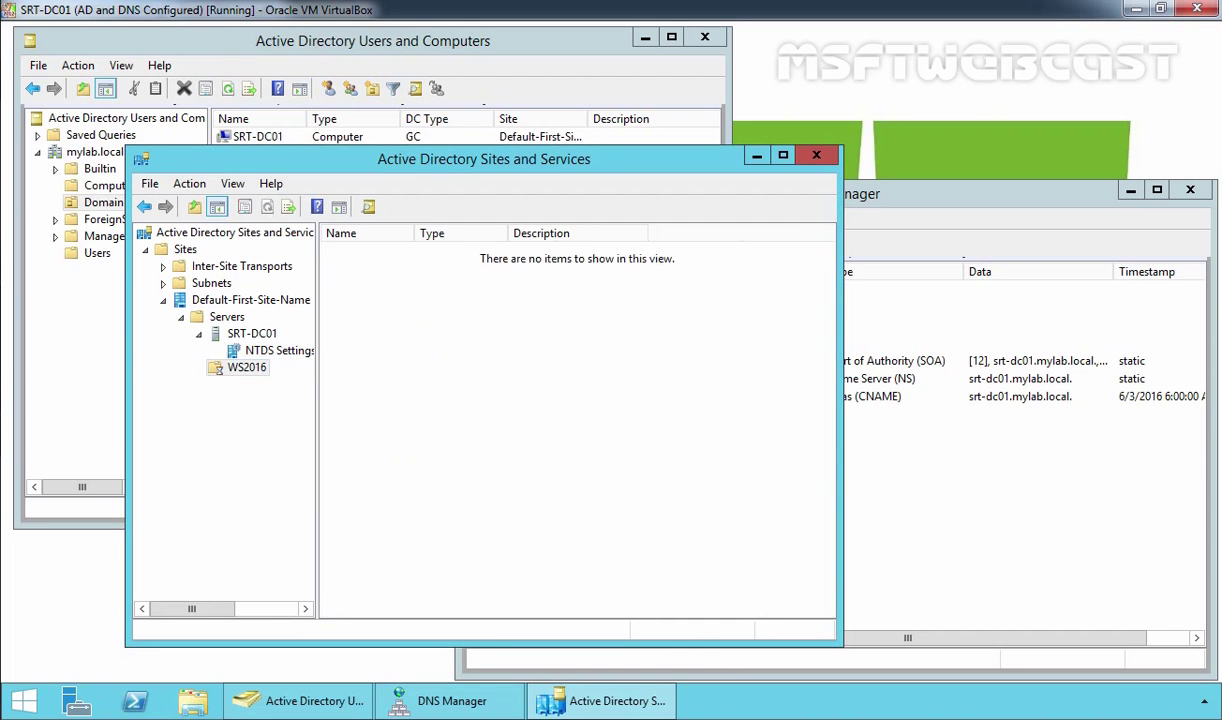
double_click(250, 368)
left_click(279, 384)
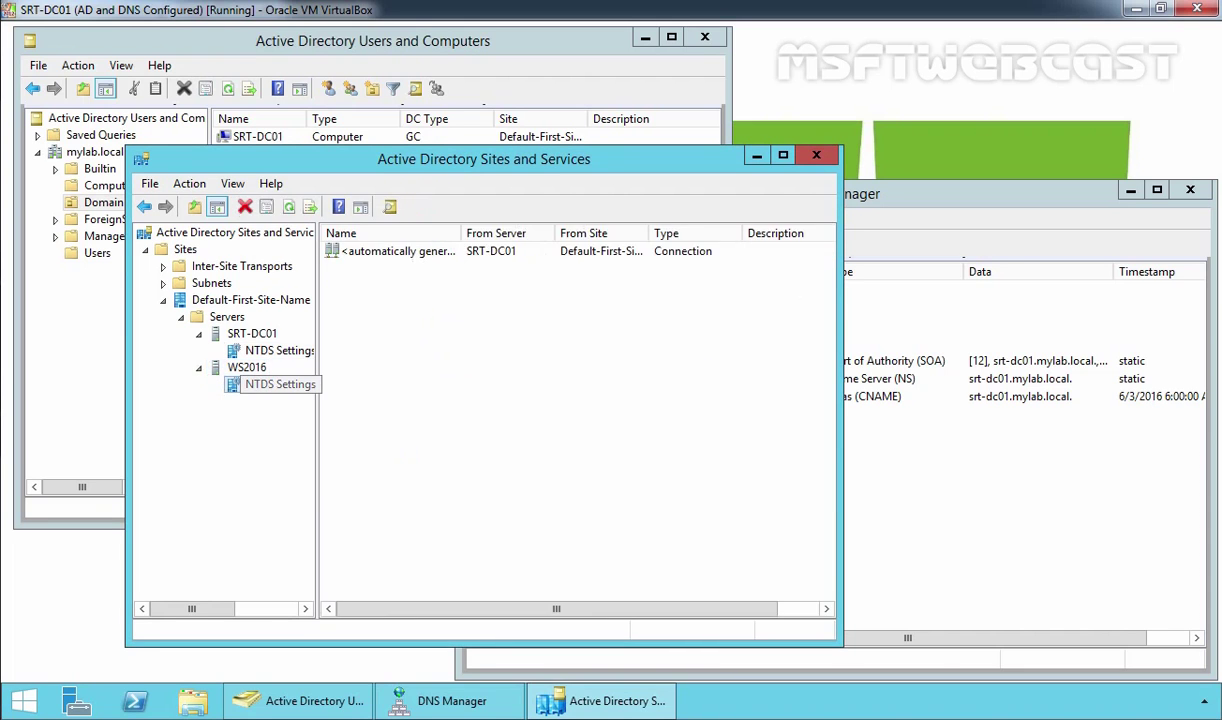
left_click(390, 251)
right_click(368, 251)
left_click(395, 287)
left_click(766, 420)
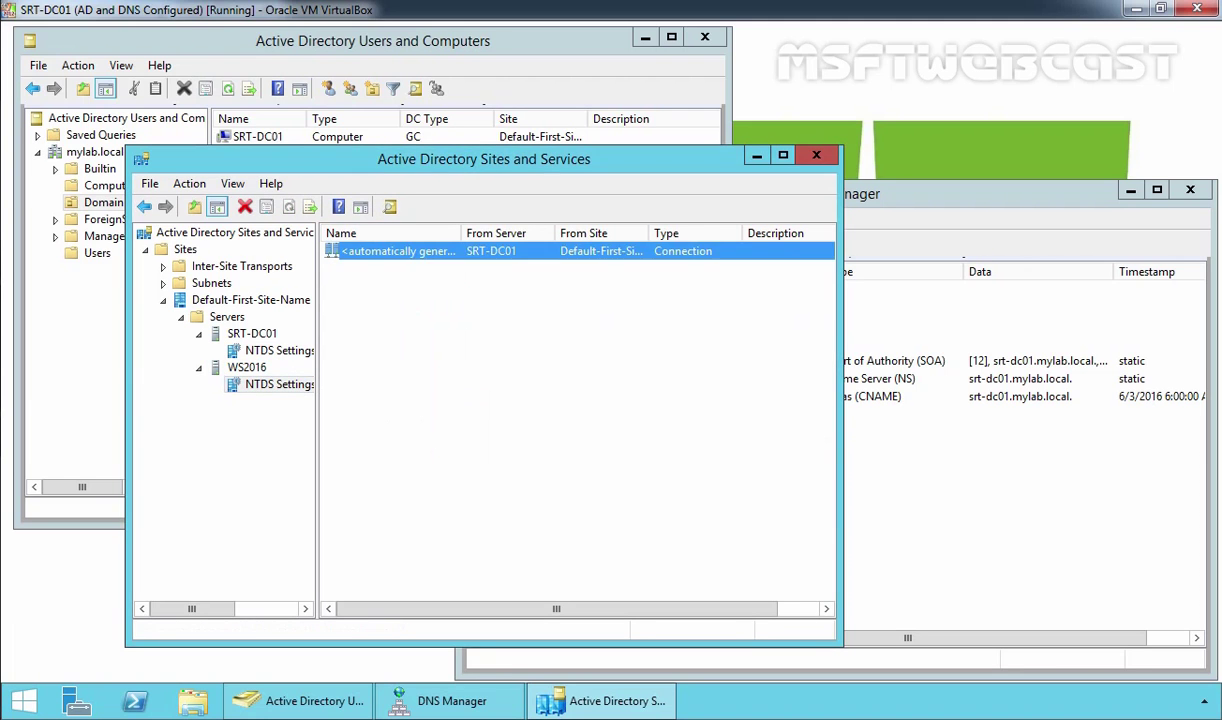
left_click(666, 395)
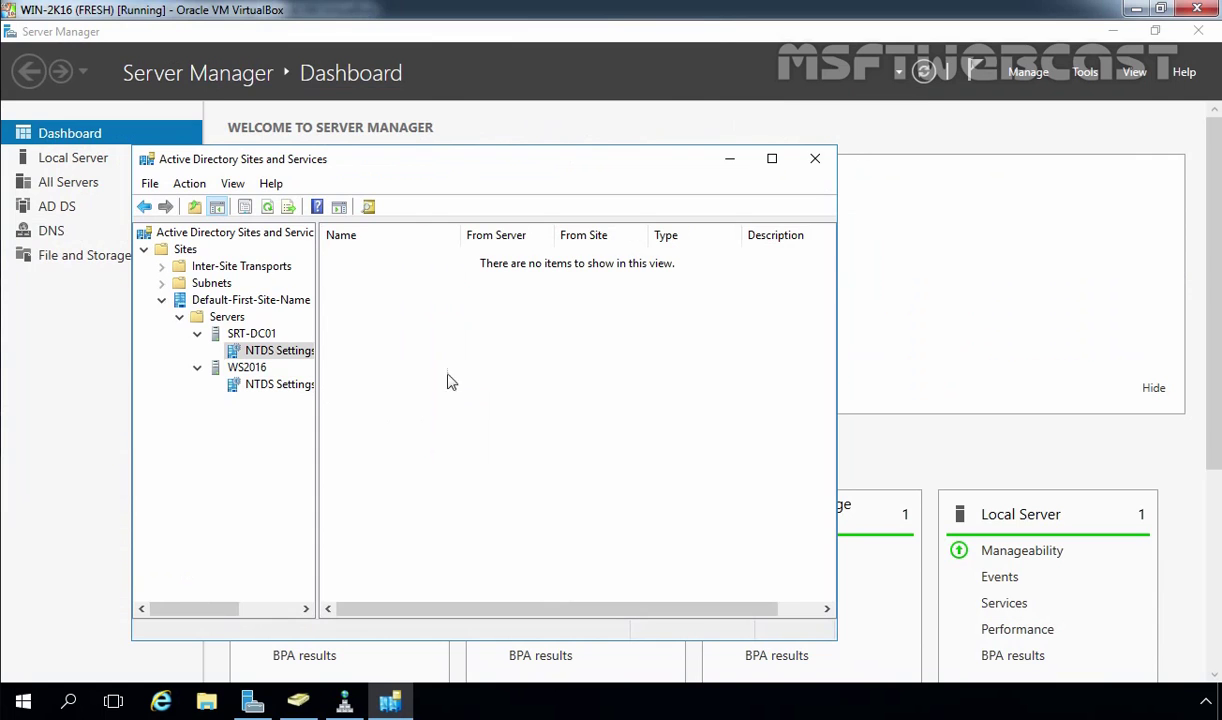
Step: On WS2016, check SRT-DC01's replication topology, refresh, and Replicate Now on the WS2016 connection
right_click(285, 357)
mouse_move(398, 478)
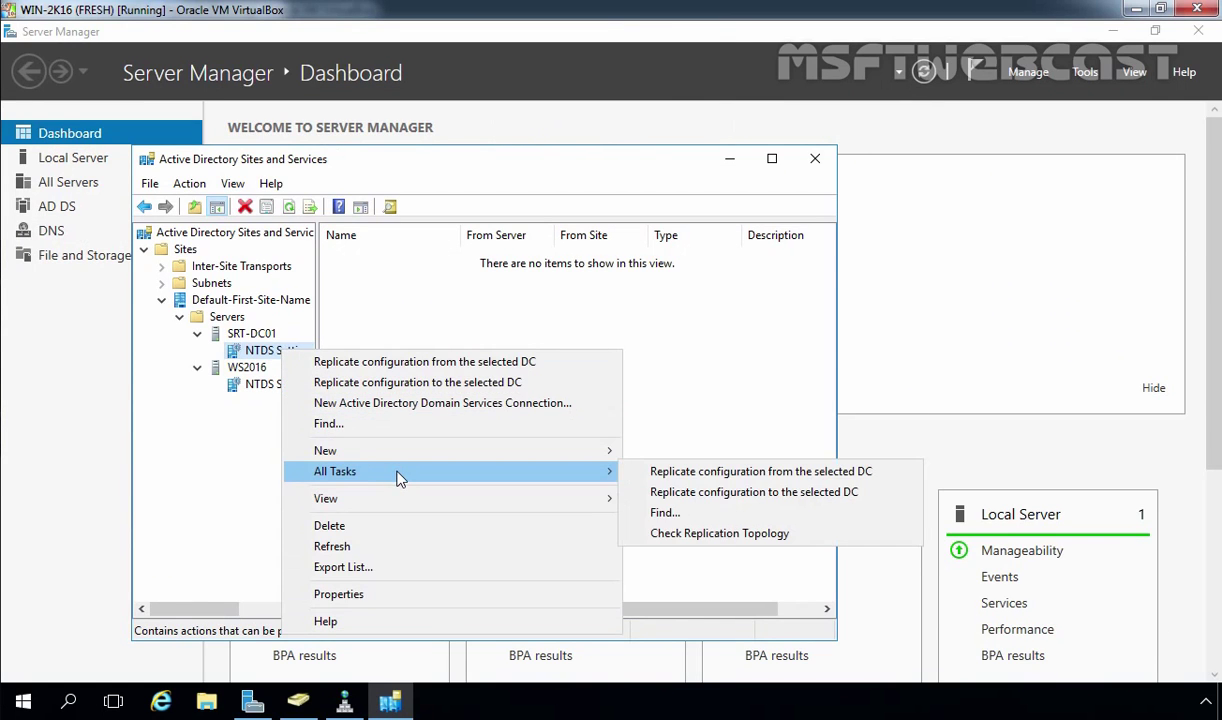
left_click(687, 540)
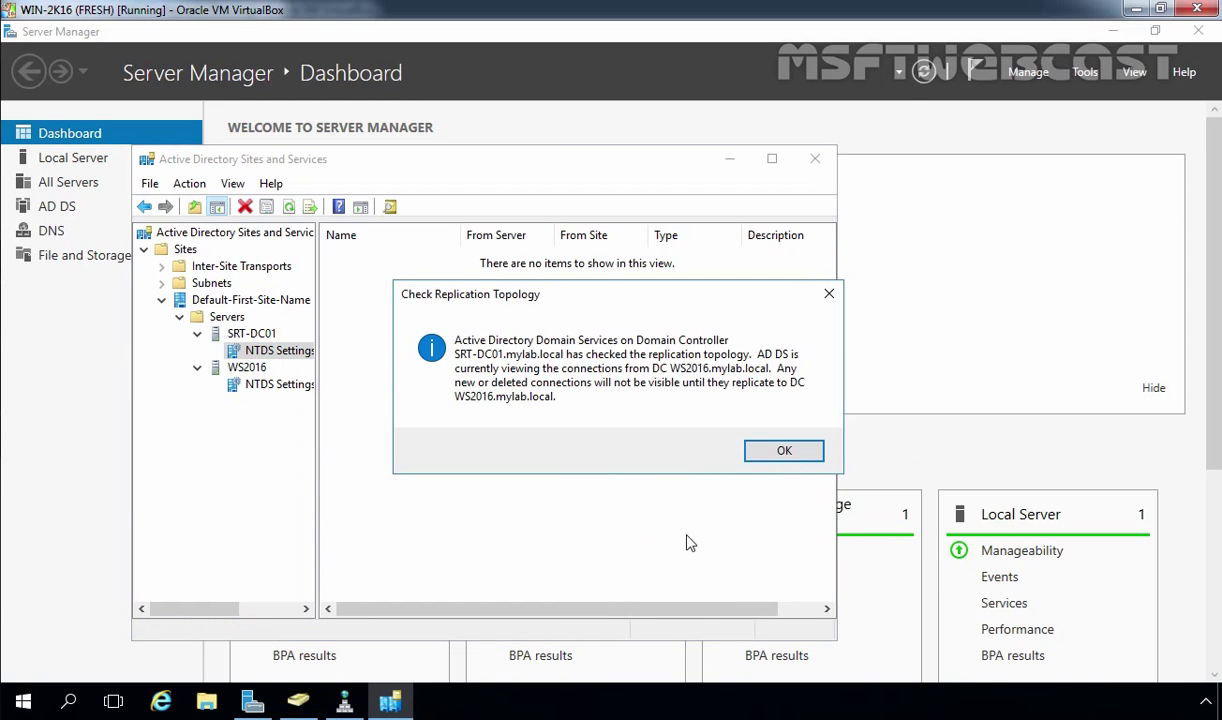
left_click(785, 452)
right_click(471, 321)
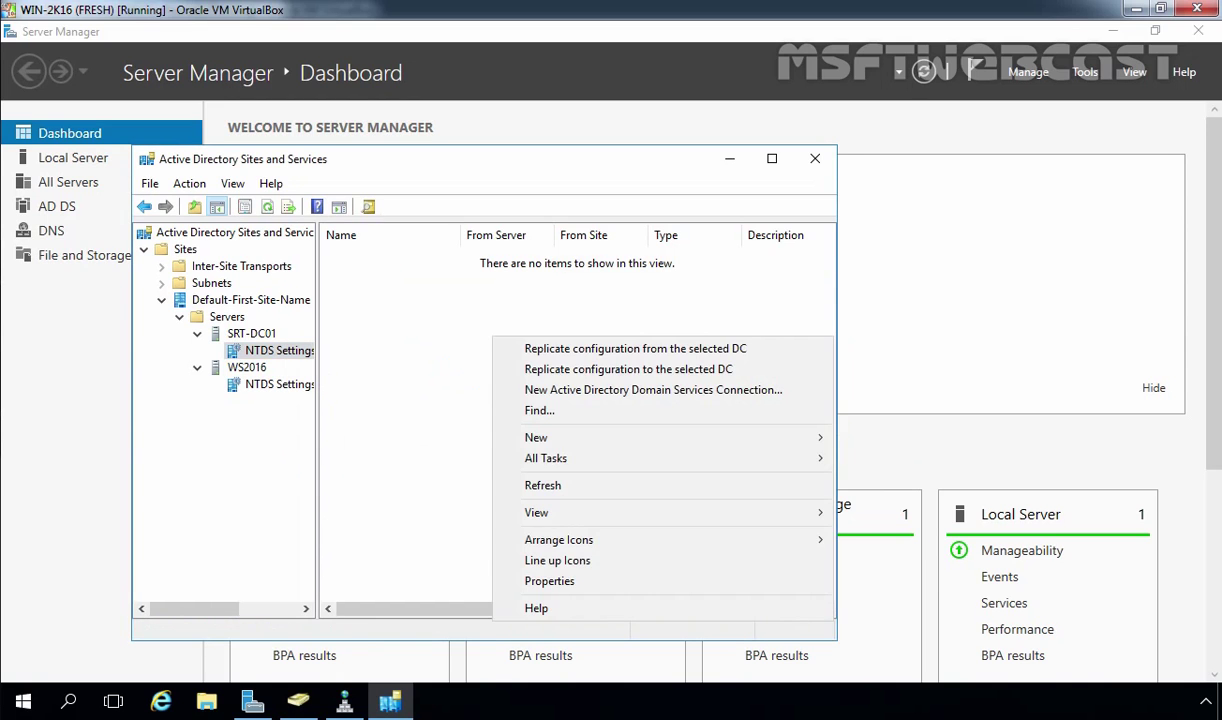
left_click(526, 466)
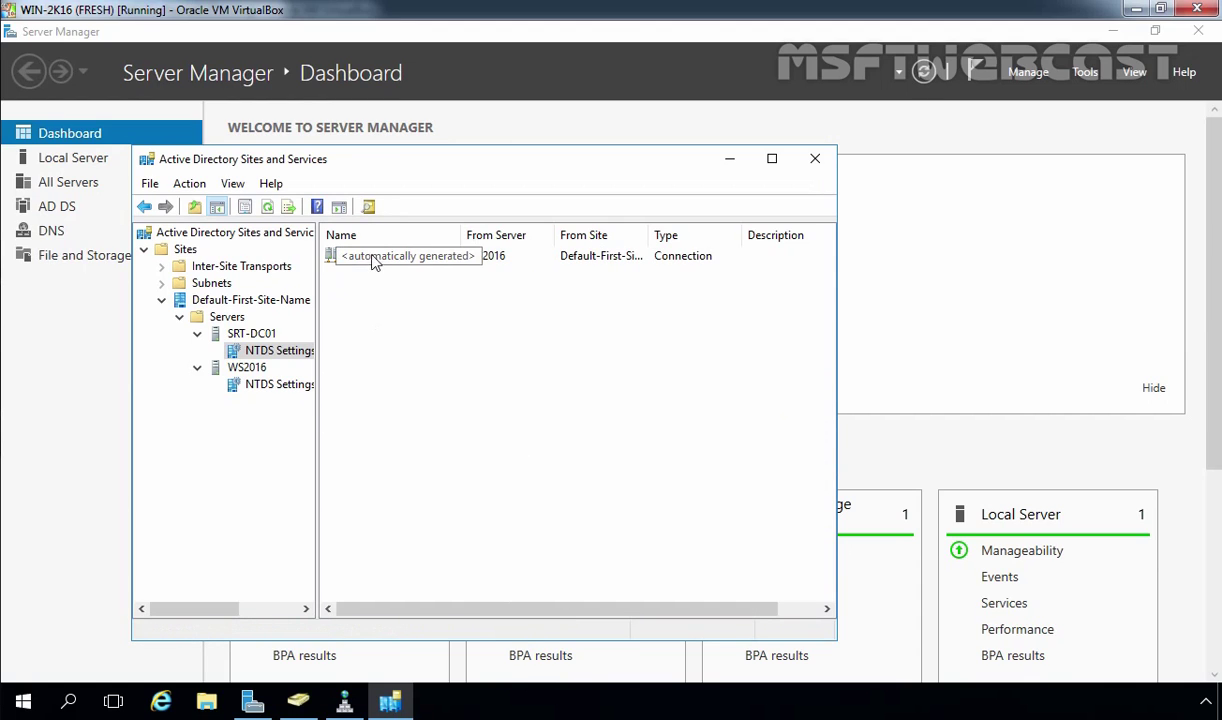
right_click(498, 257)
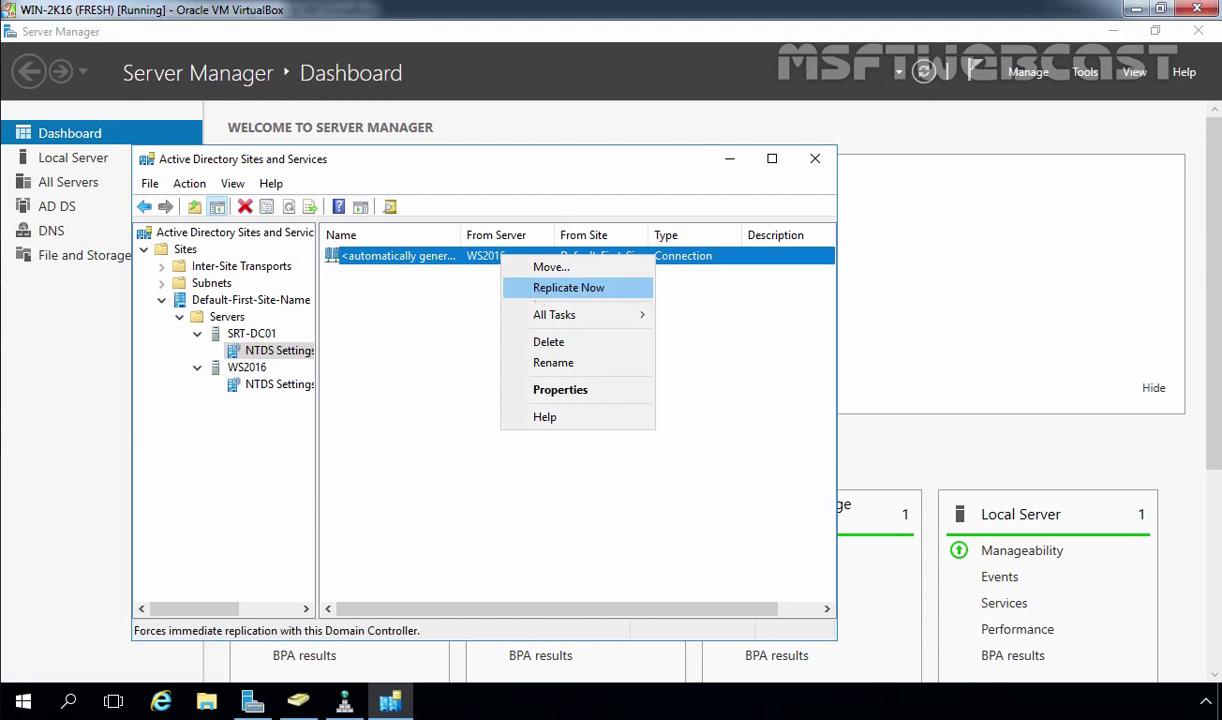
left_click(540, 287)
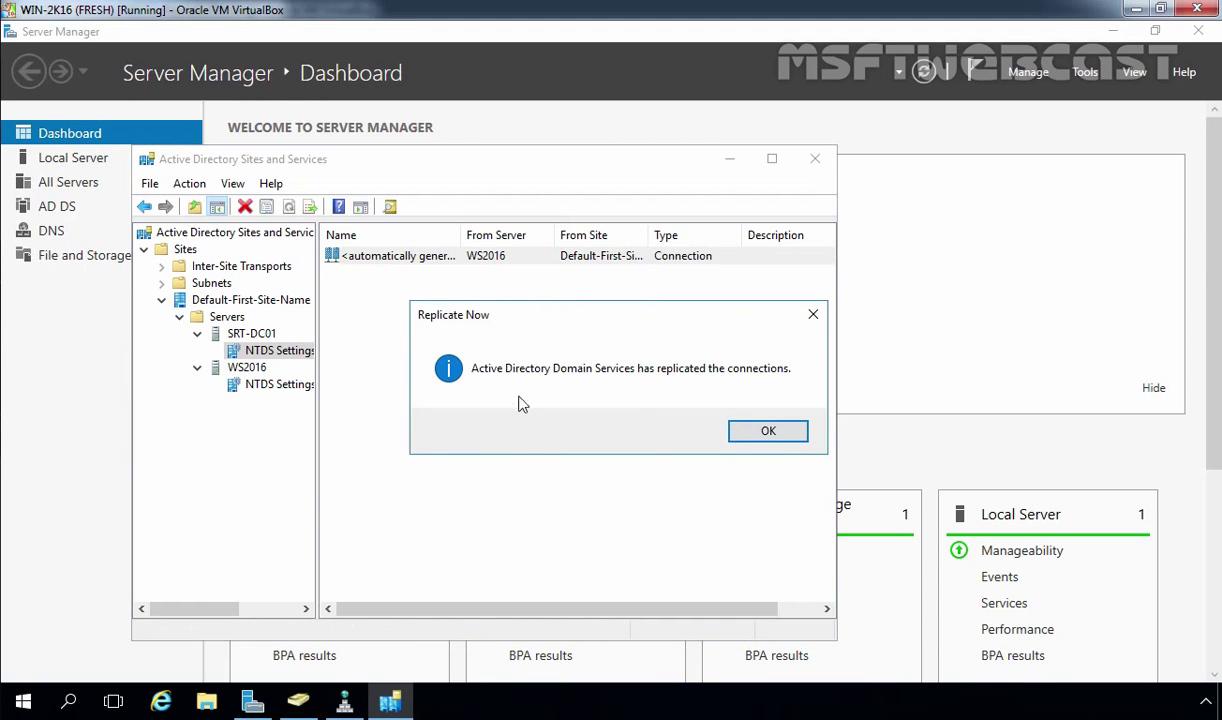